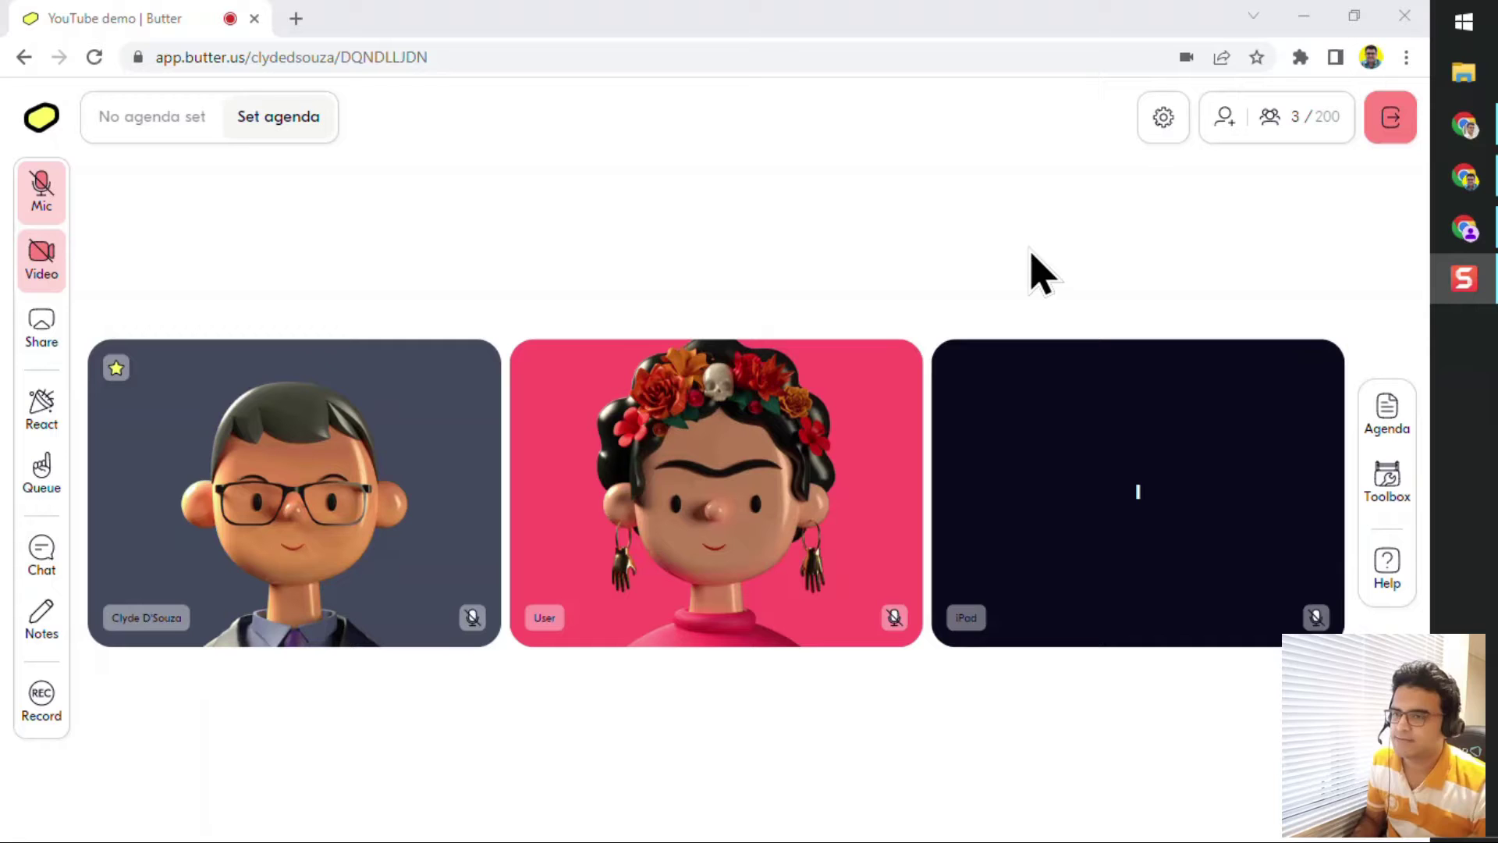
# - Add the Breakouts tool from the meeting Toolbox to start a new breakout session
pyautogui.moveTo(1299, 476)
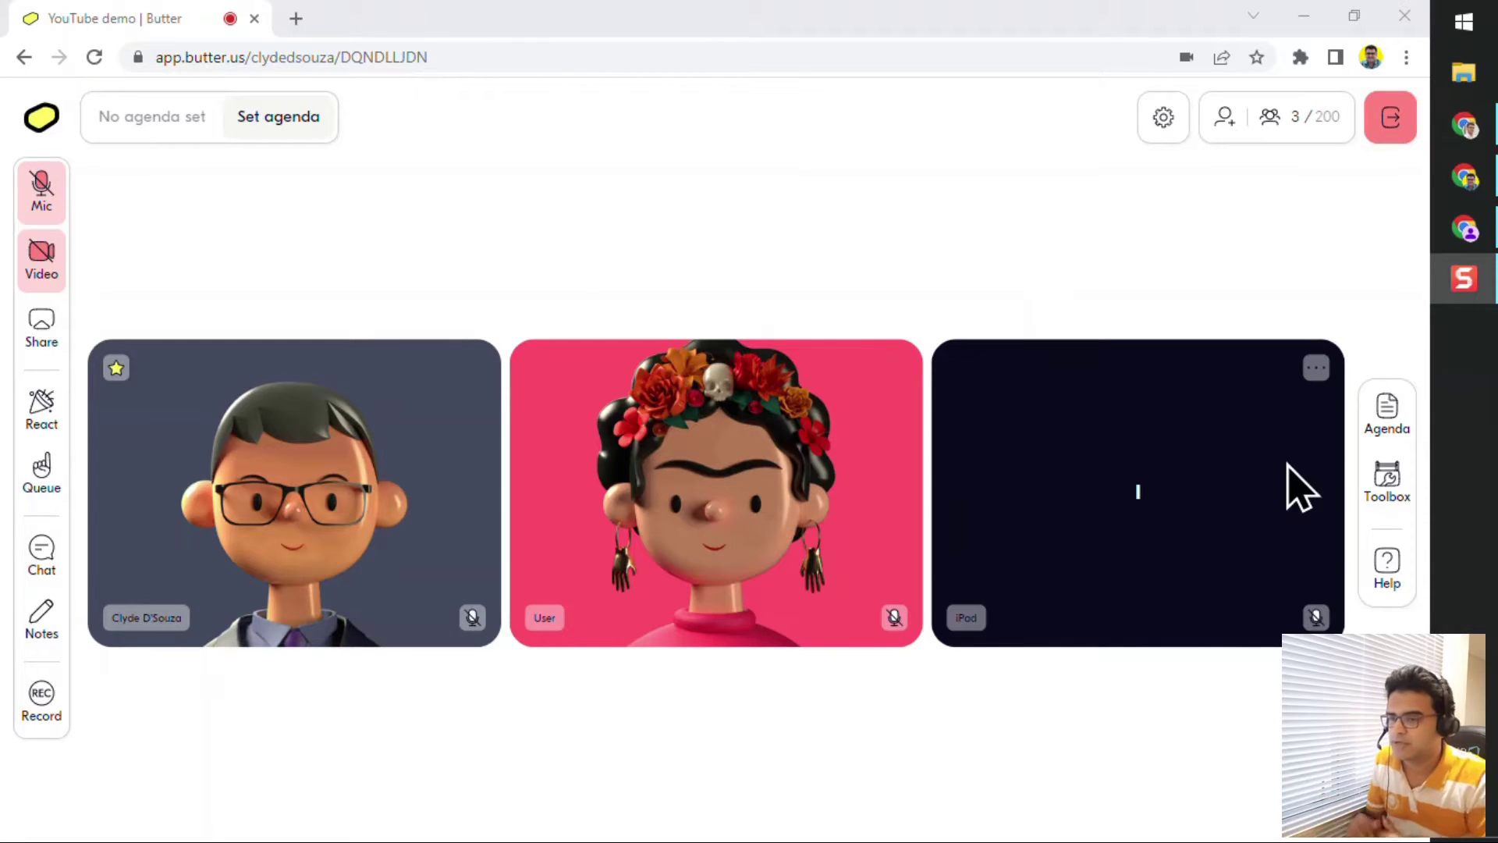
pyautogui.click(1380, 486)
pyautogui.click(1280, 217)
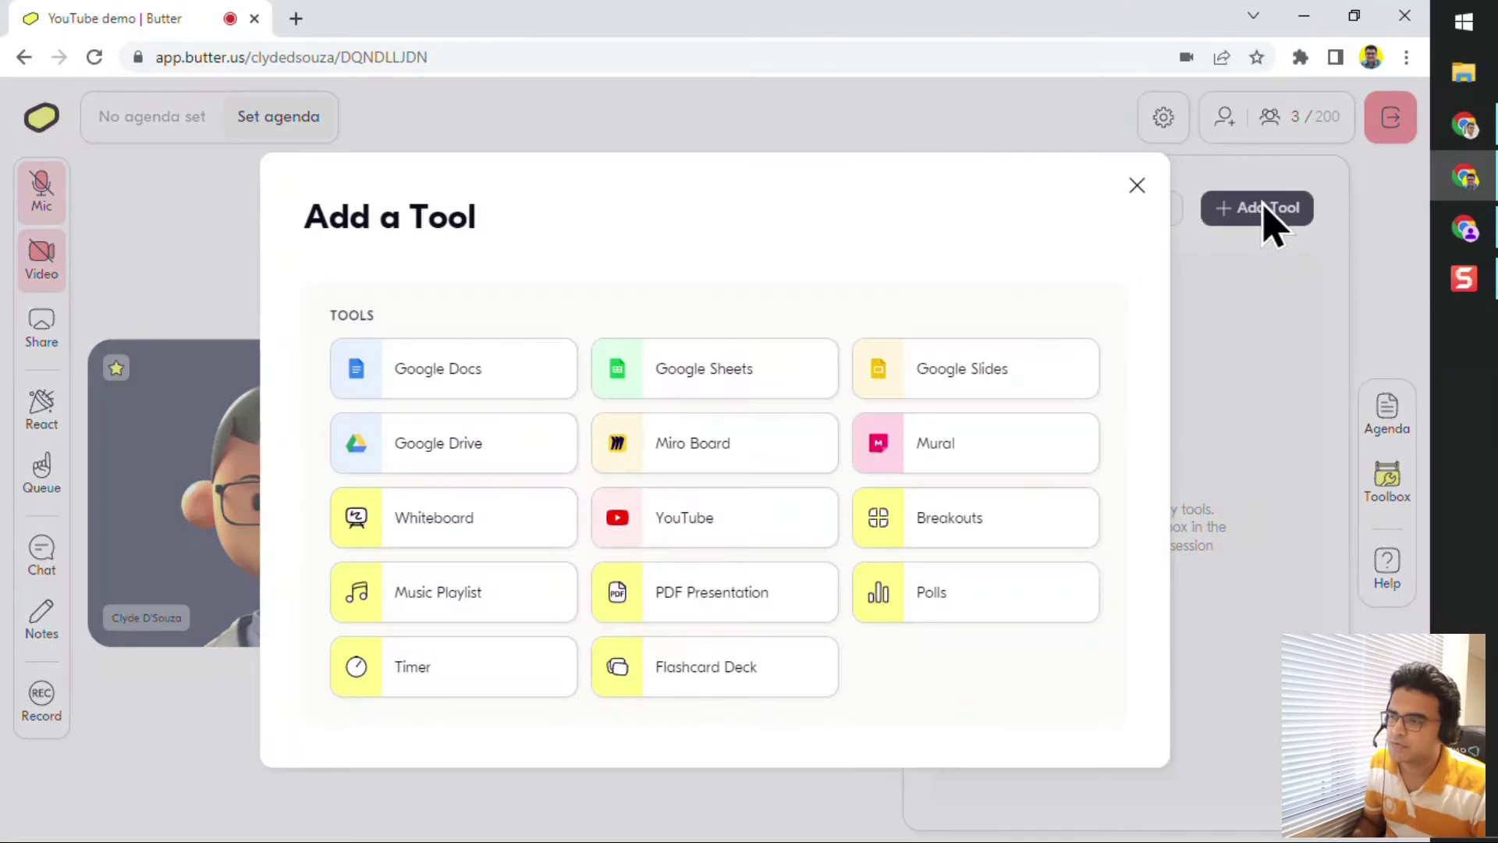
pyautogui.click(1013, 538)
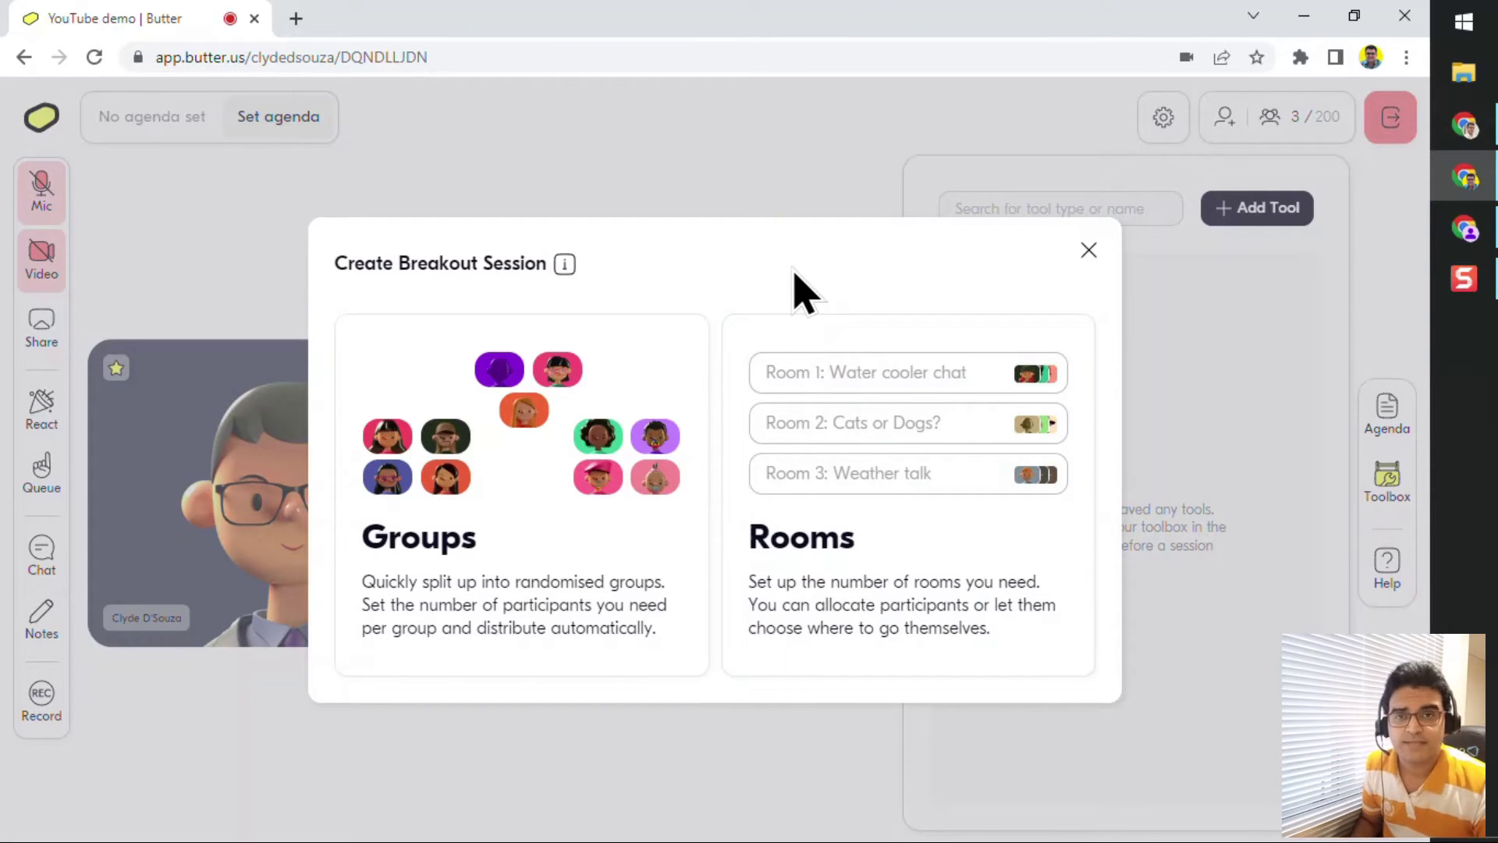
# - Create a Groups breakout named 'Test group' with 1 participant per group, moving iPad between groups
pyautogui.click(526, 416)
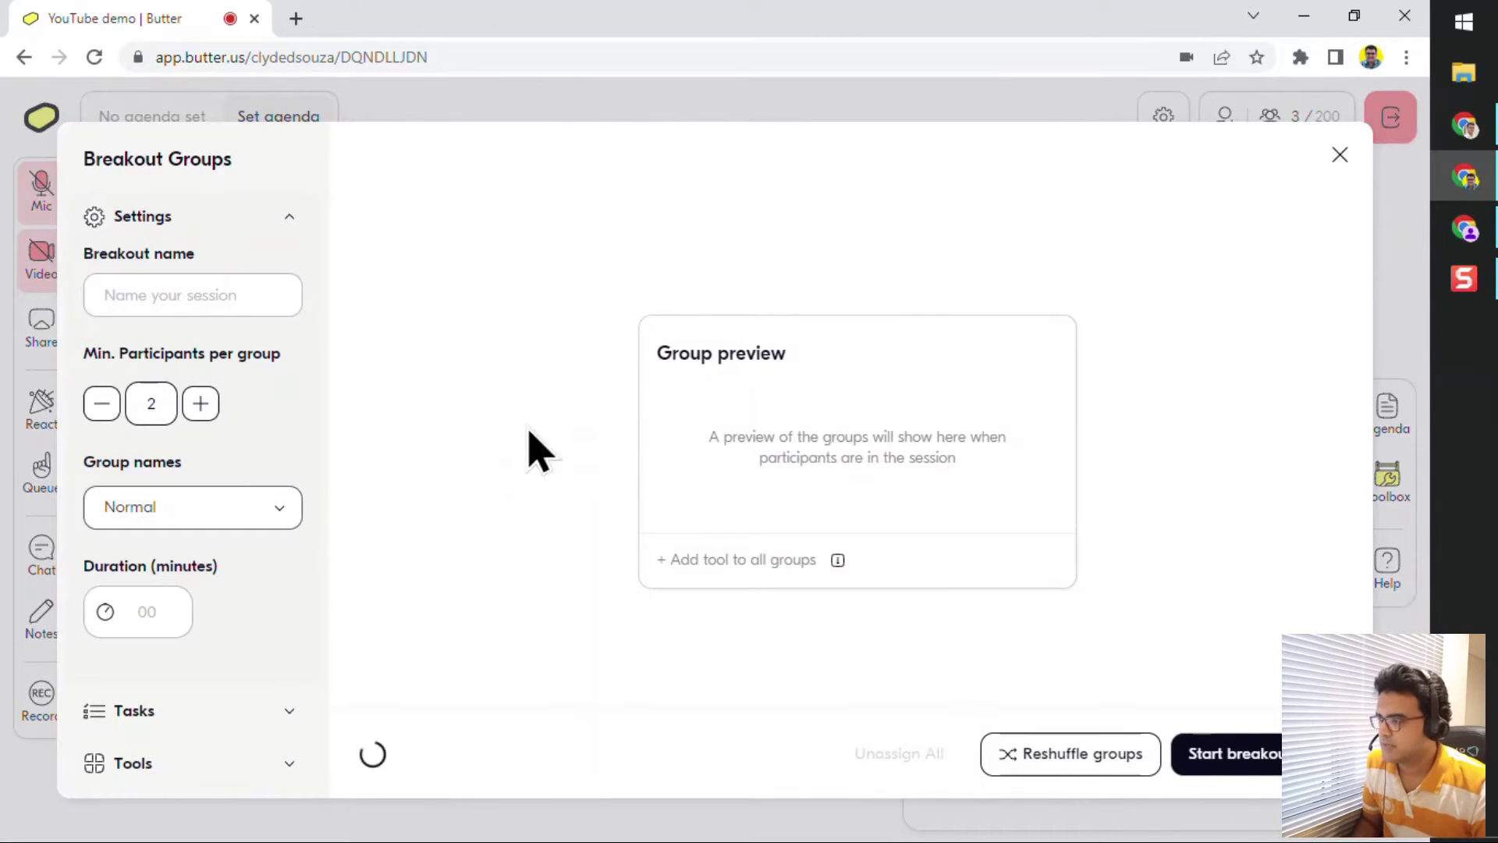
pyautogui.click(157, 288)
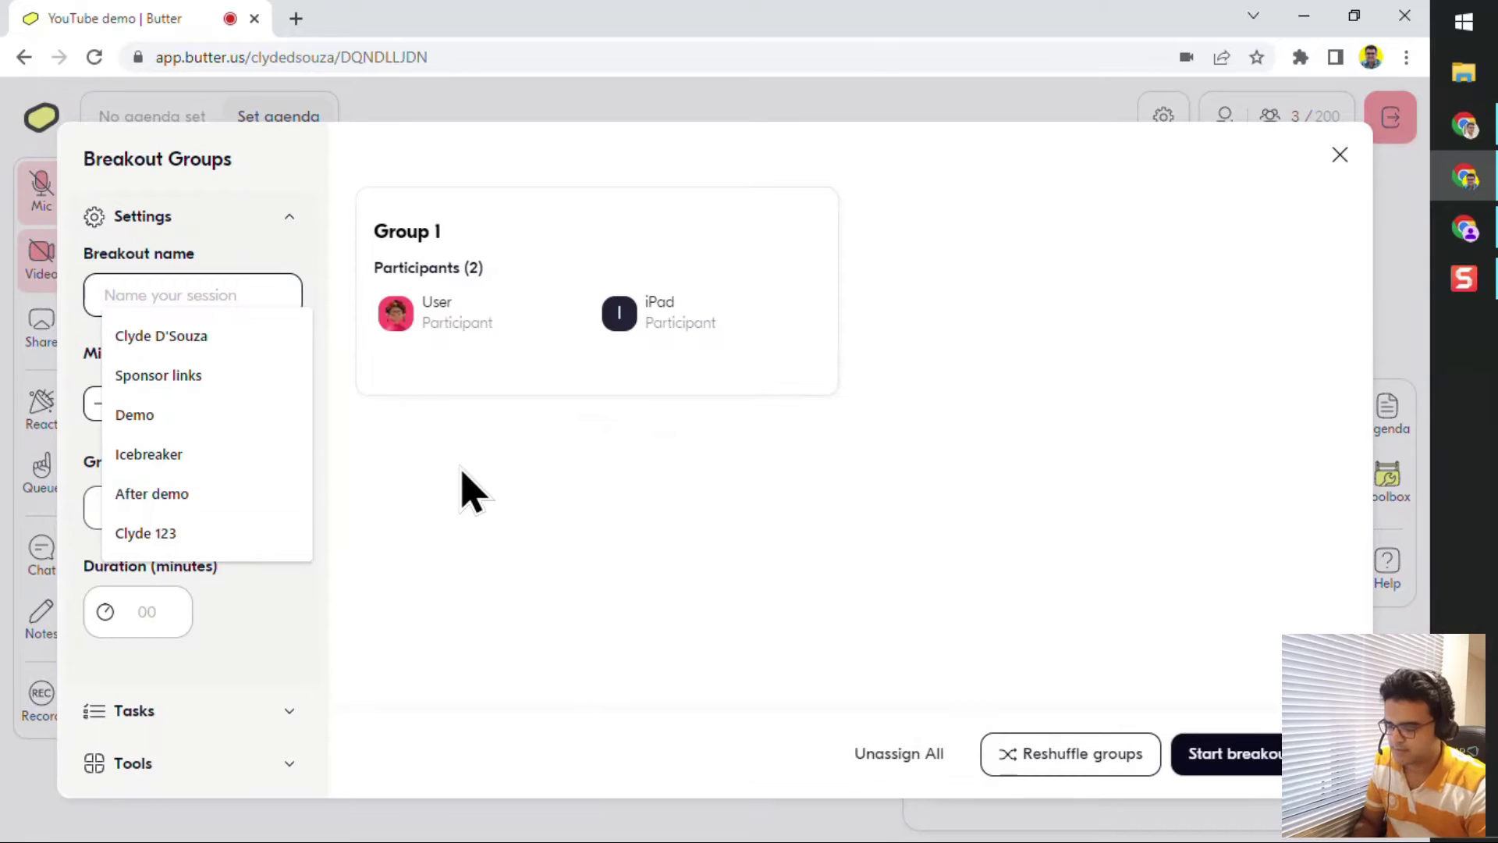
pyautogui.write('Test group')
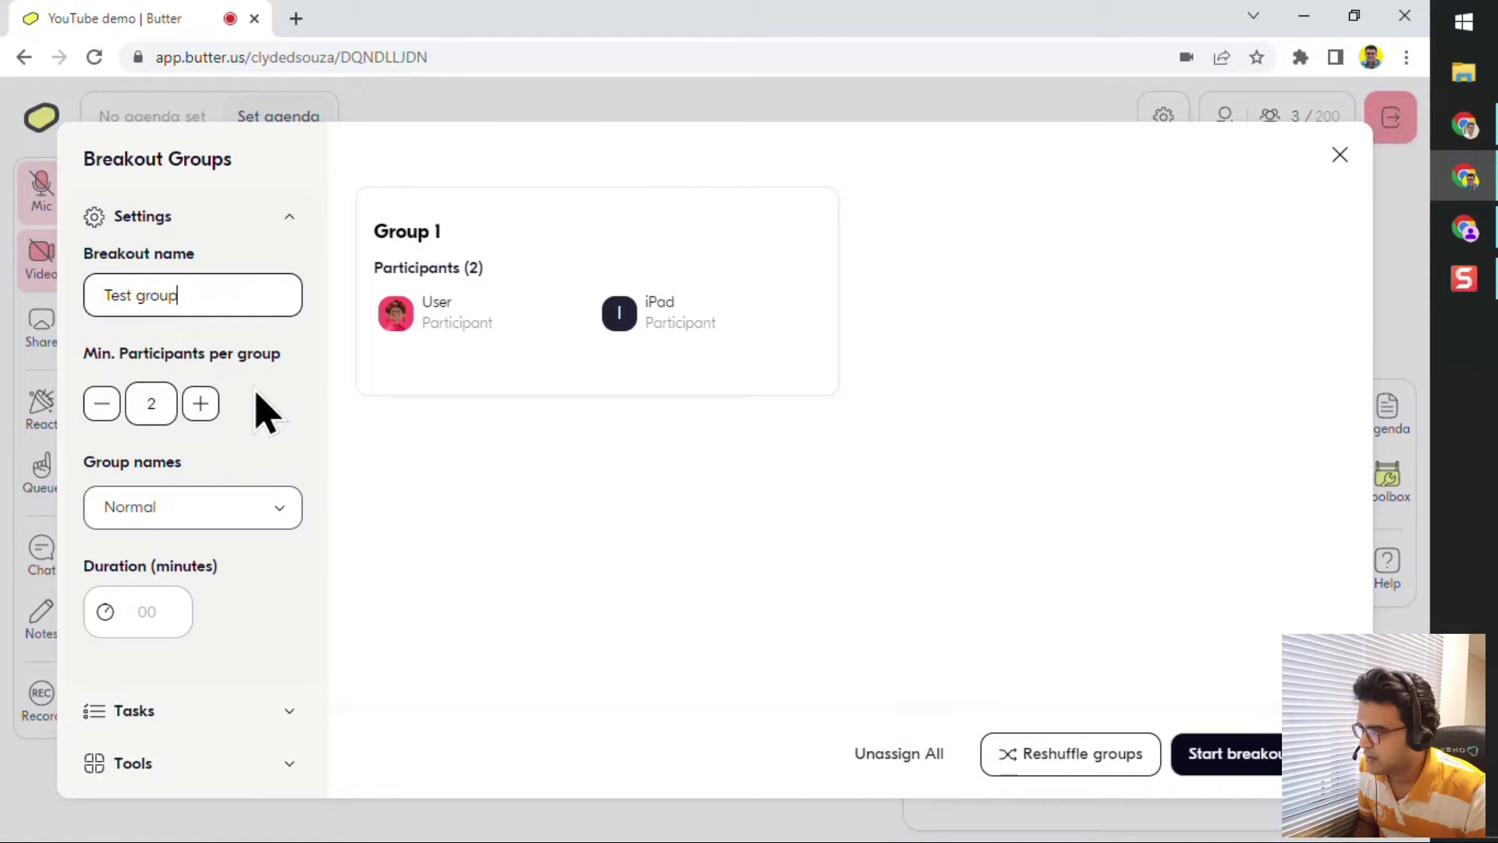
pyautogui.click(102, 404)
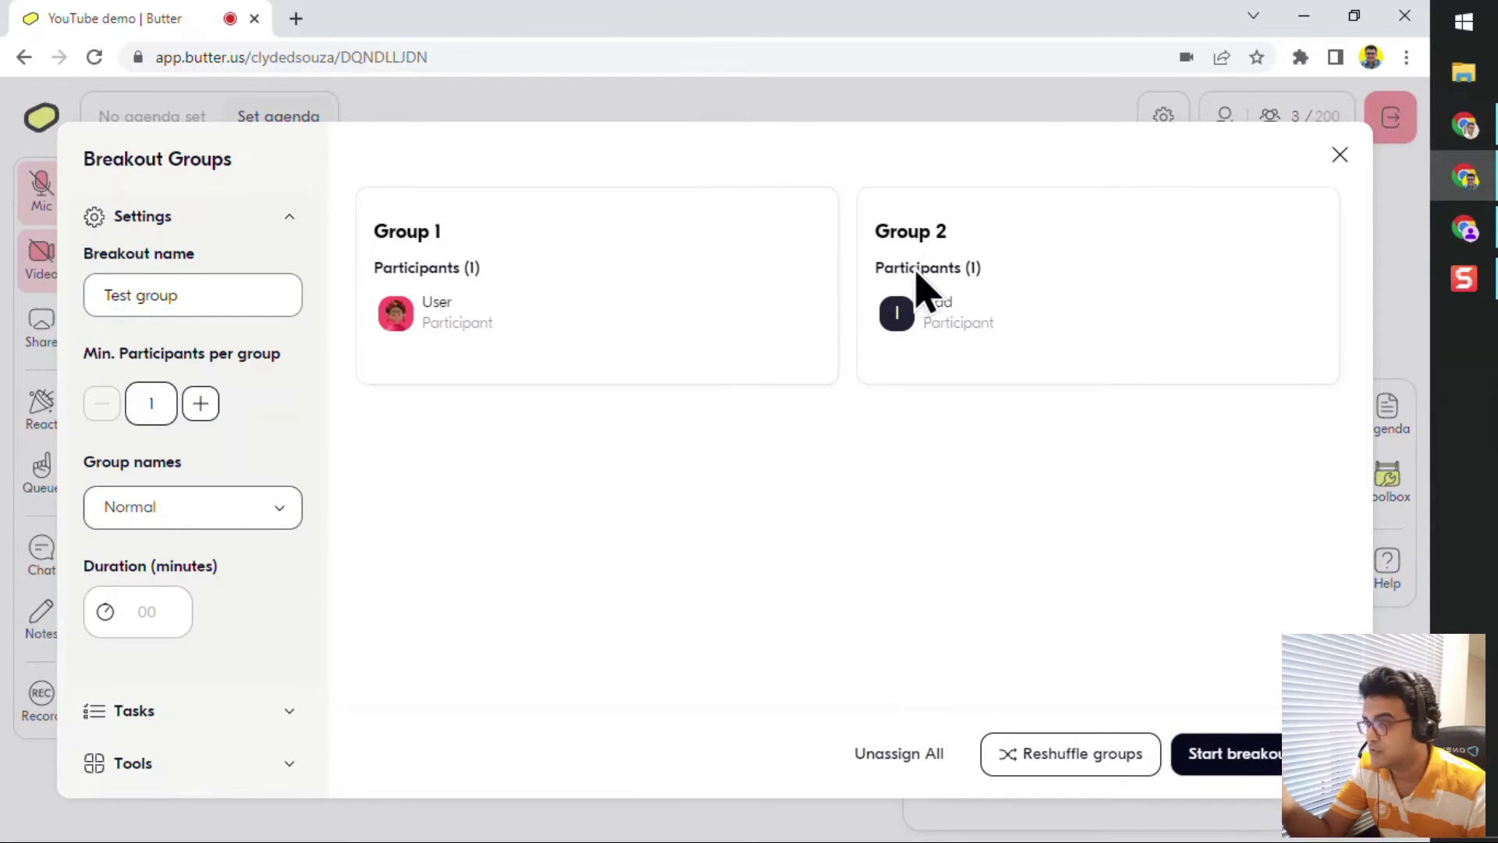
pyautogui.moveTo(934, 313); pyautogui.dragTo(1018, 355)
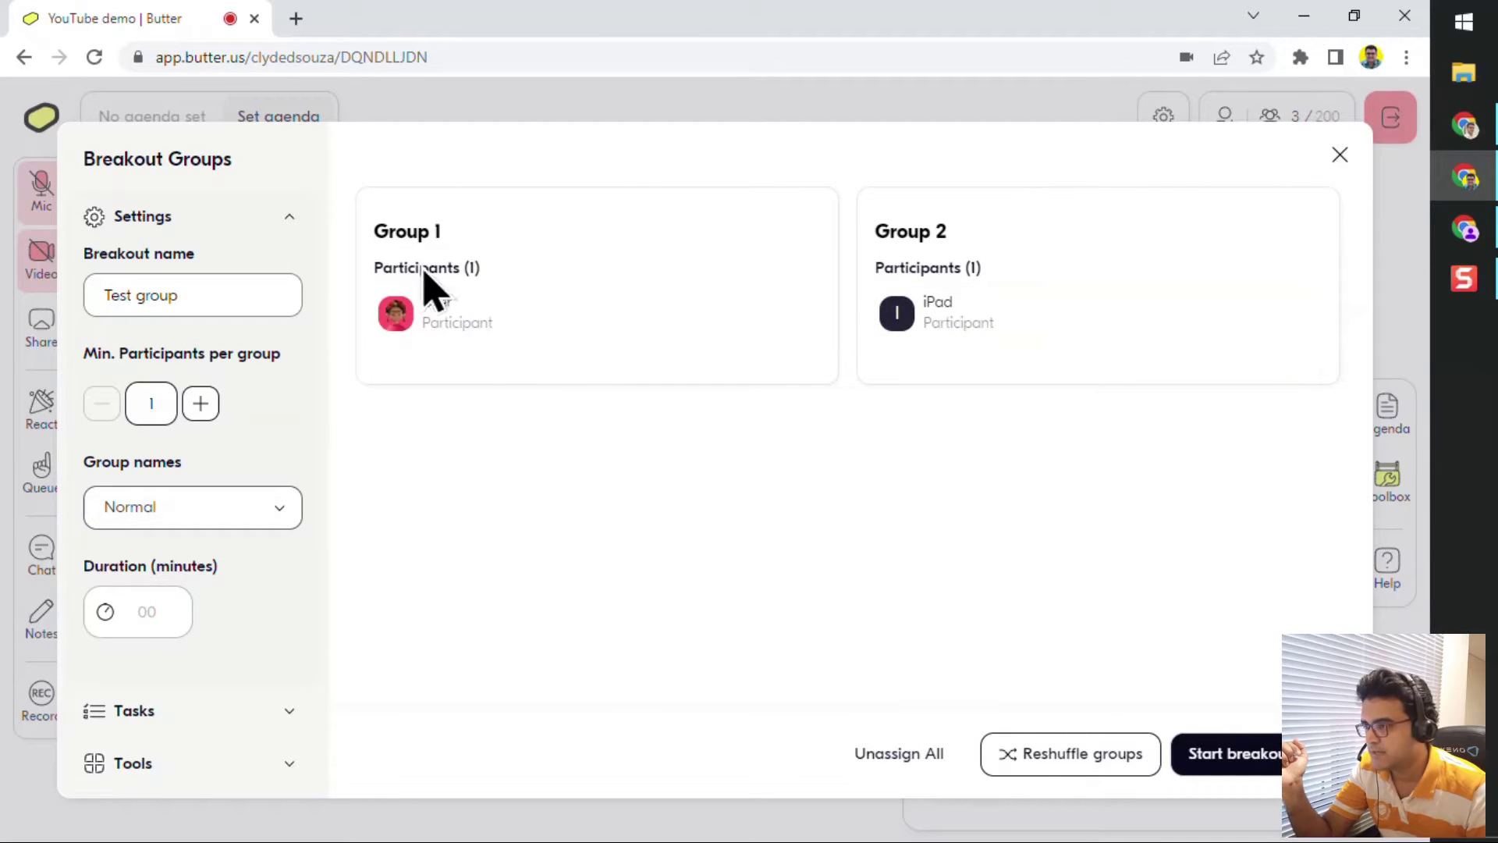
# - Use Pokemon group names and set the breakout duration to 1 minute
pyautogui.click(277, 519)
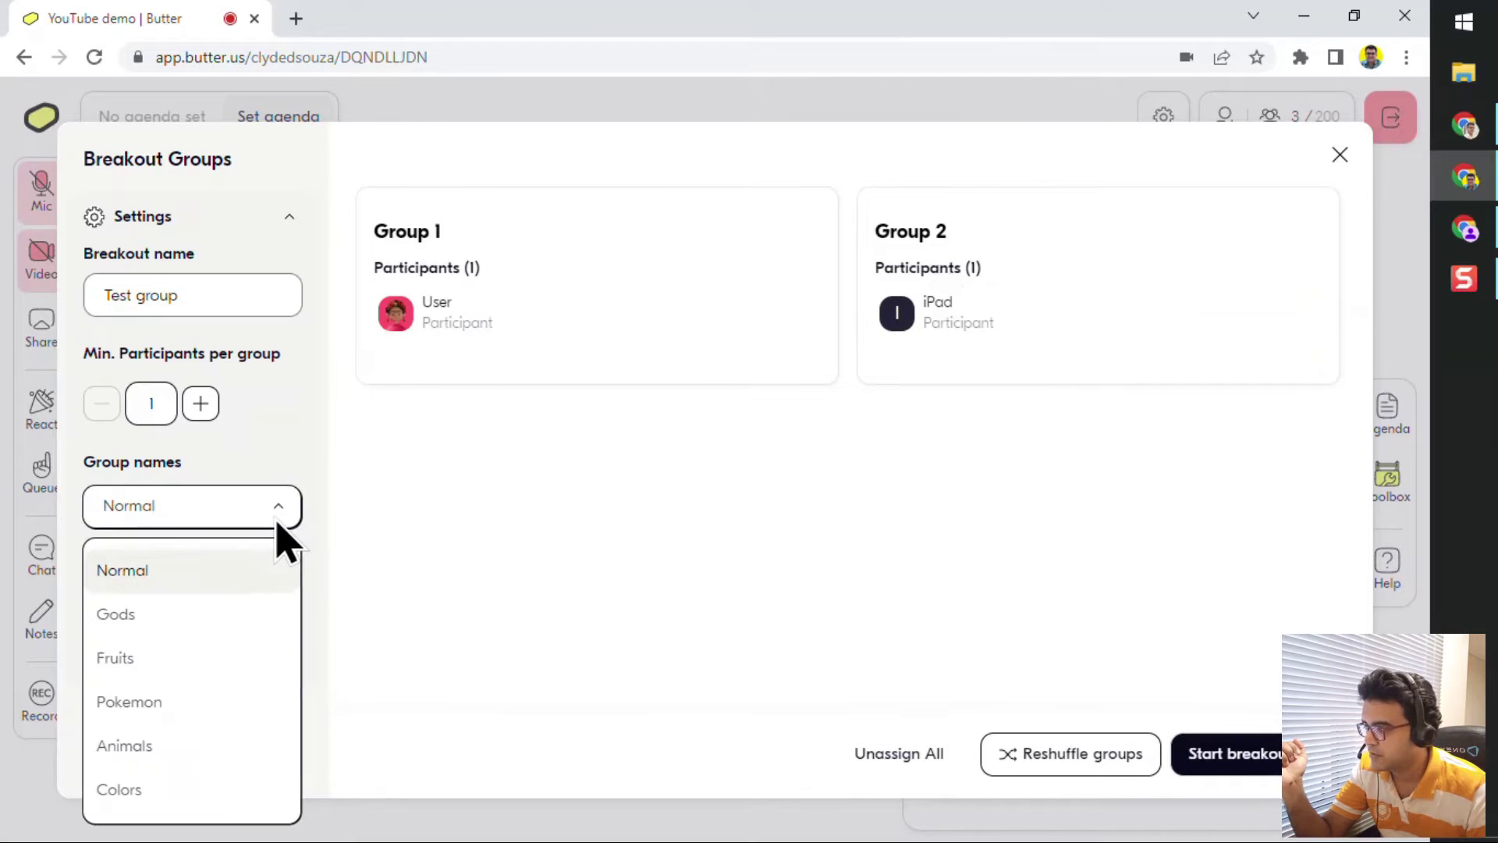
pyautogui.click(229, 701)
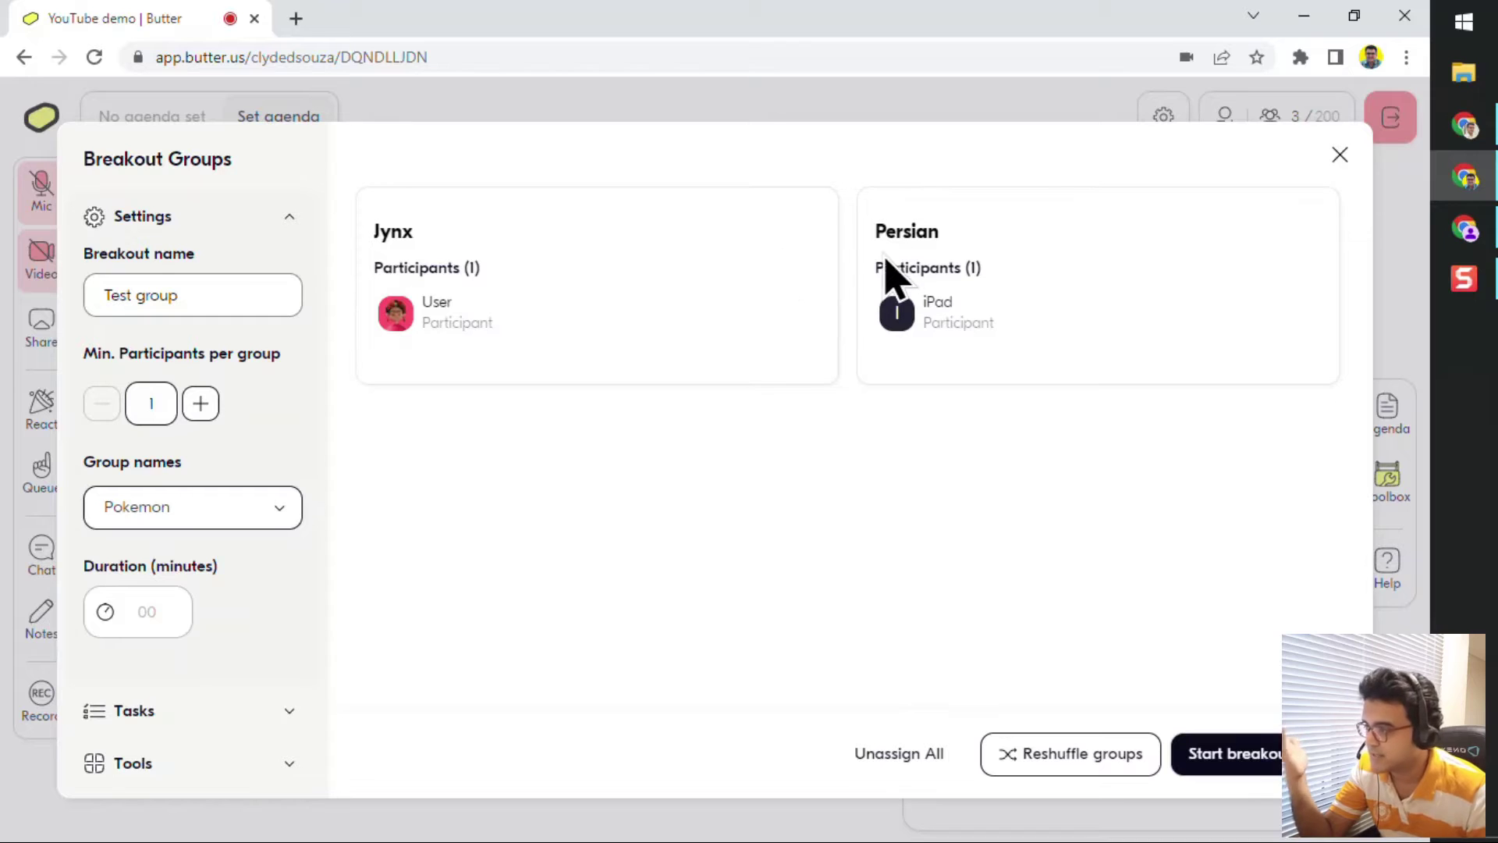
pyautogui.scroll(-1, 227, 484)
pyautogui.click(148, 581)
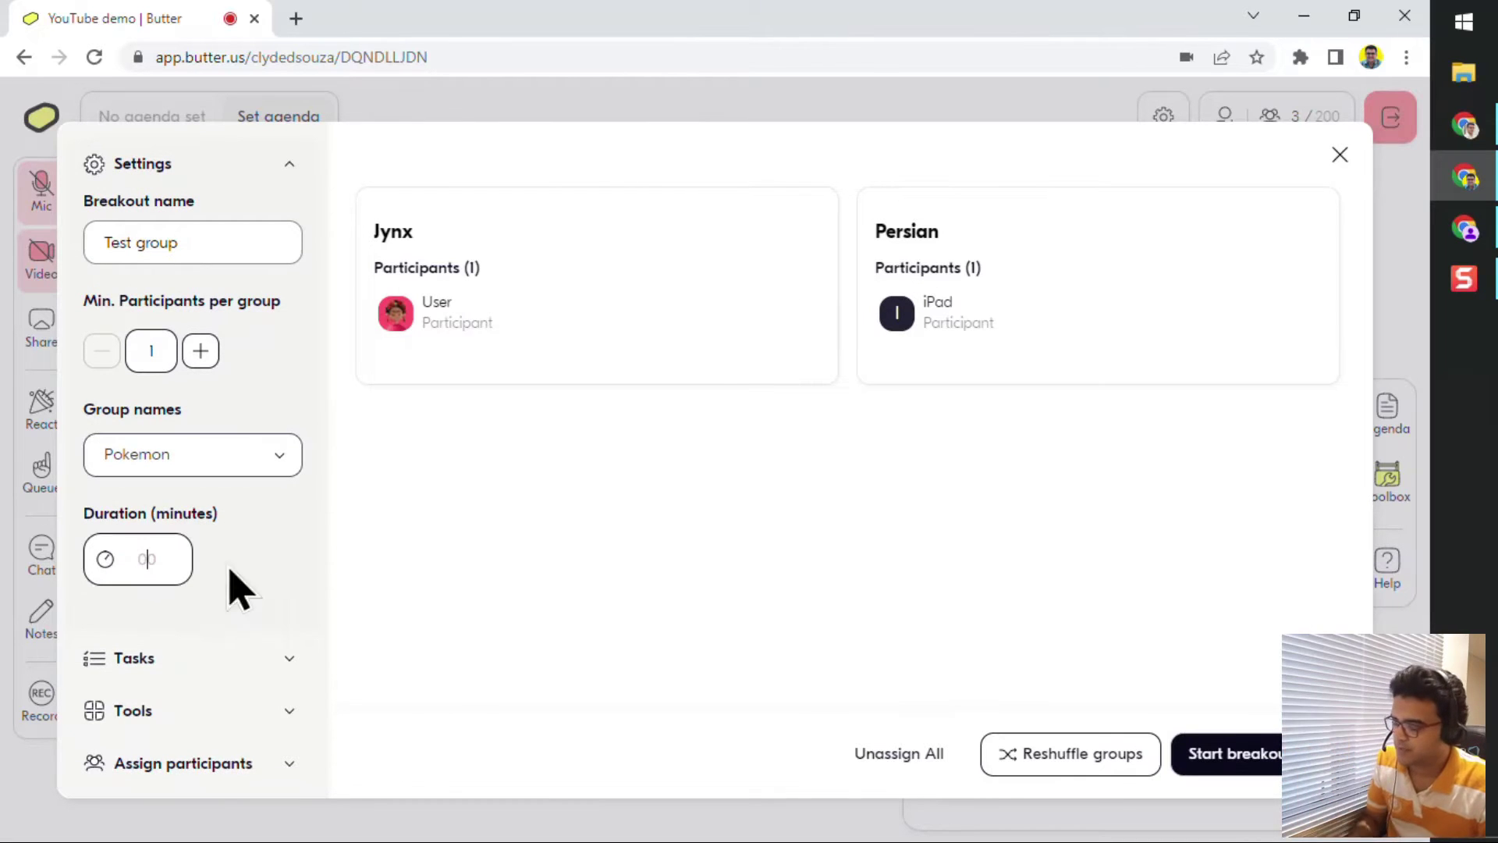
pyautogui.write('1')
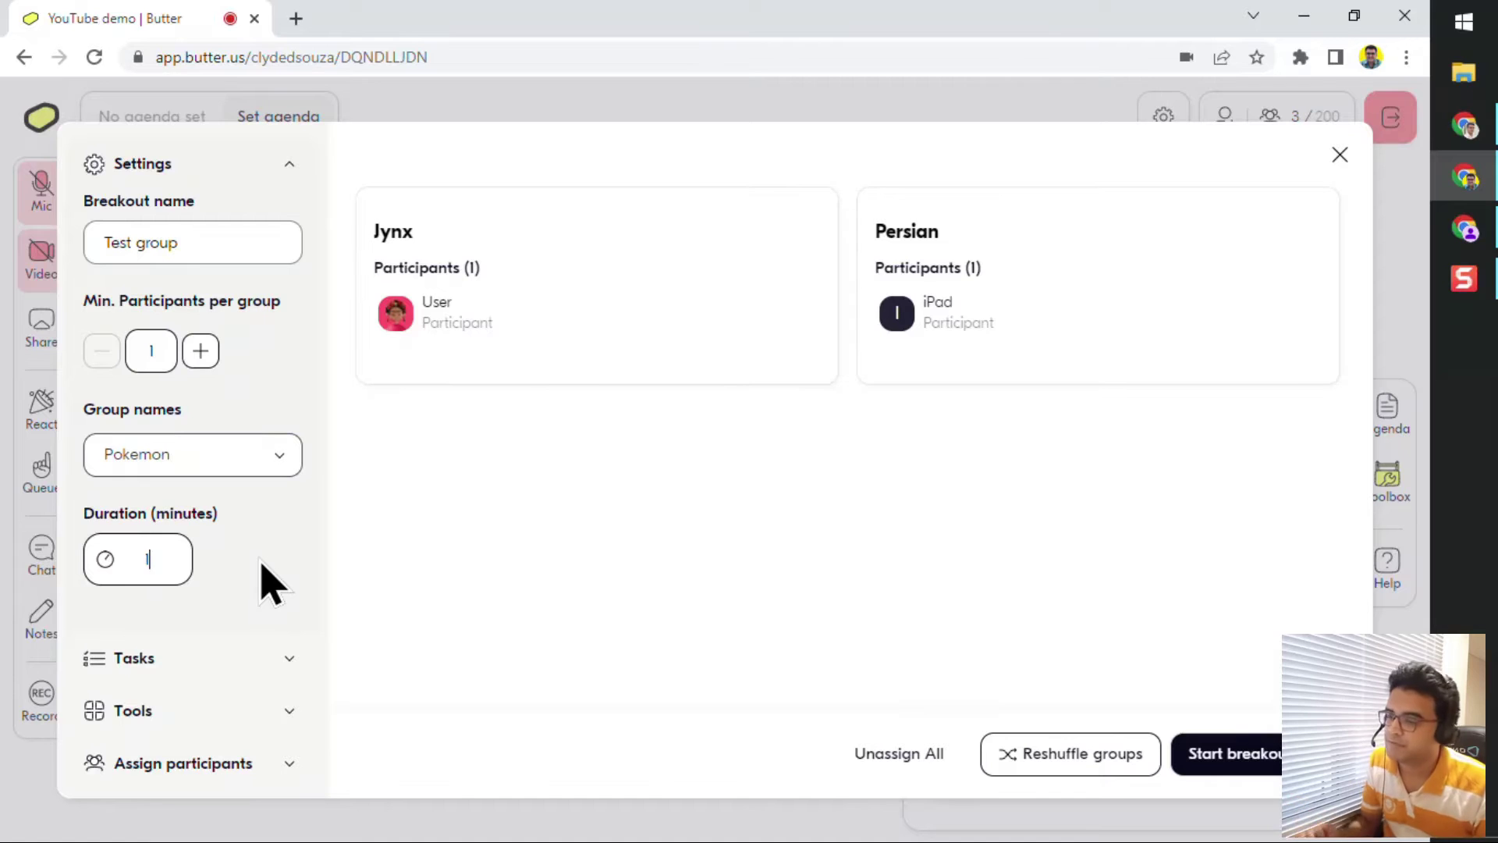
# - Add the task 'Task 1 for group', discard an empty second task, and expand the Tools list
pyautogui.click(304, 636)
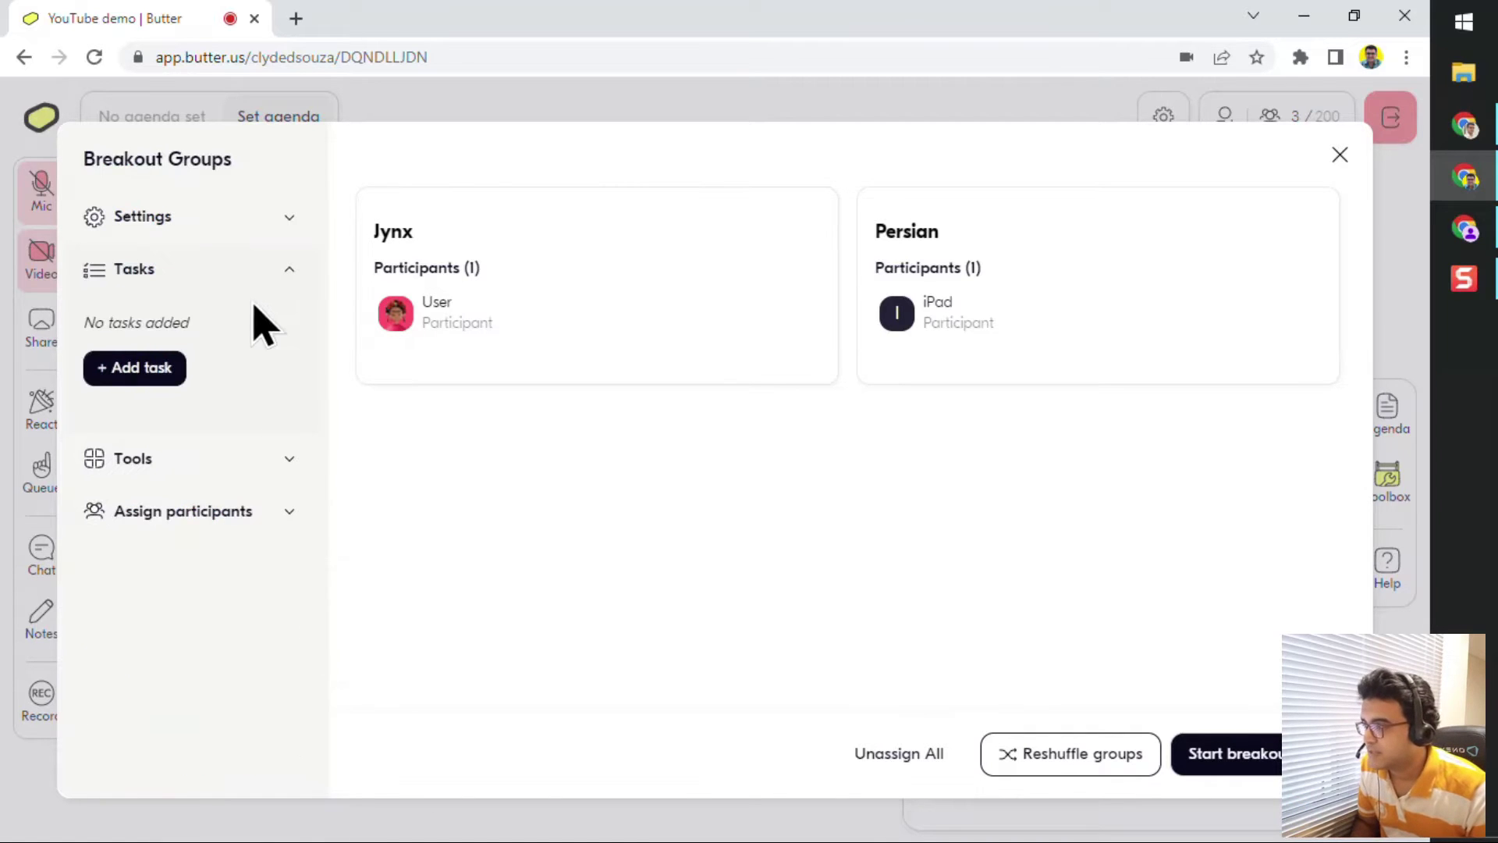
pyautogui.click(148, 373)
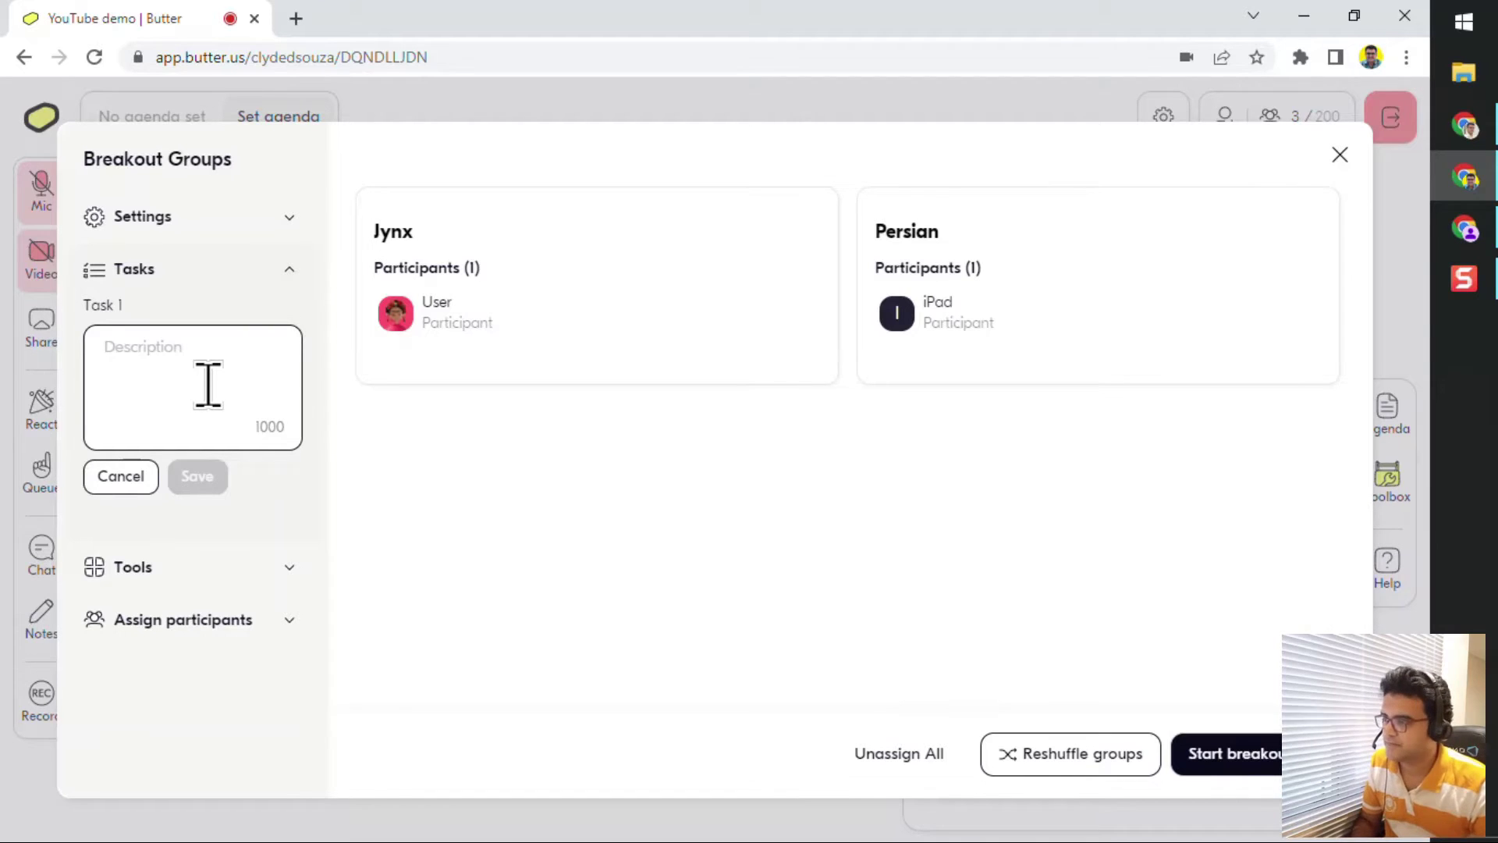
pyautogui.write('Task 1 for group')
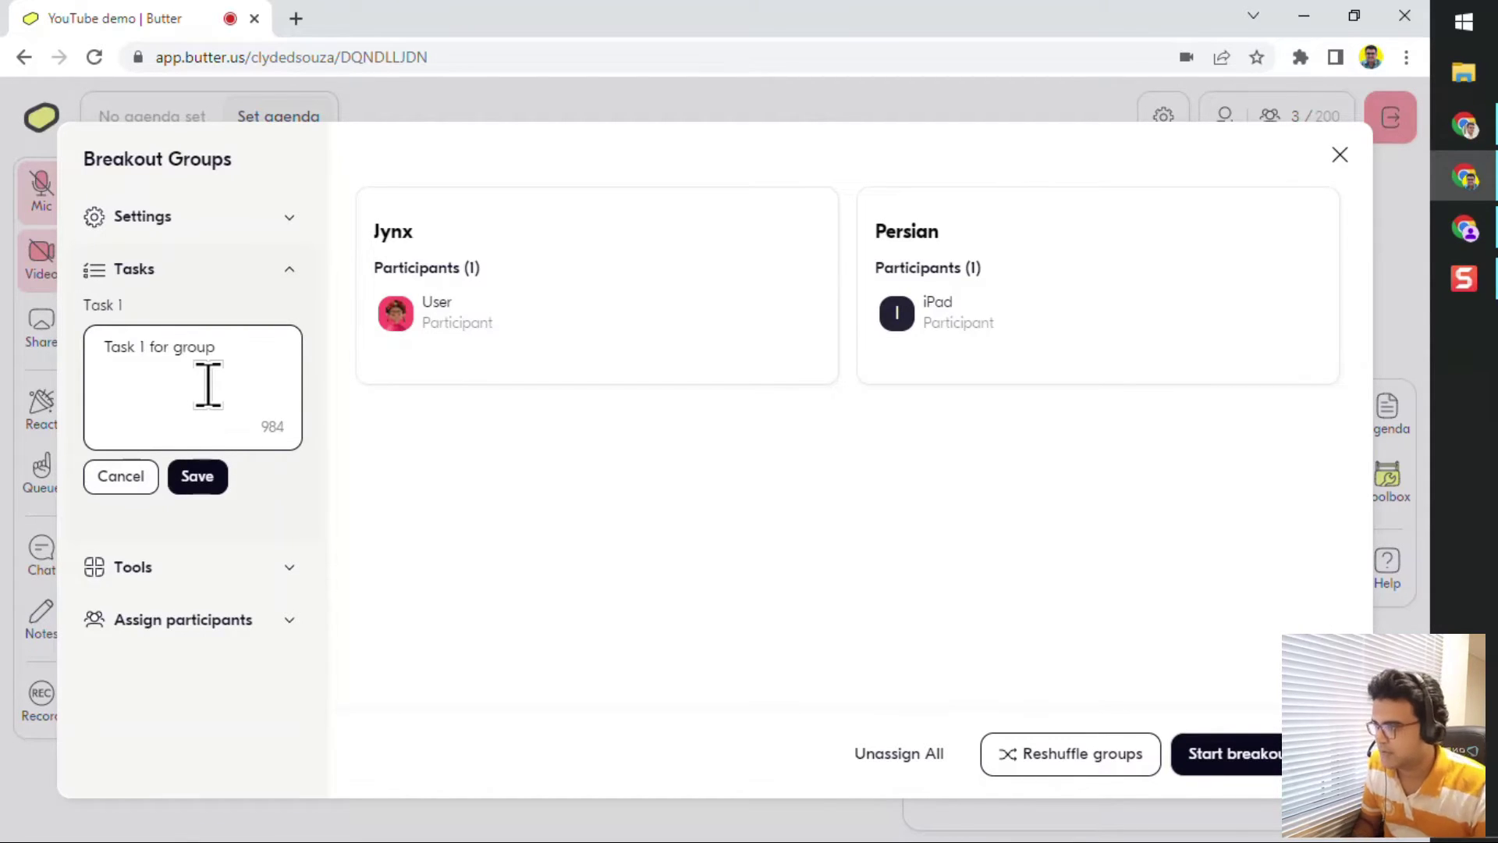
pyautogui.click(206, 487)
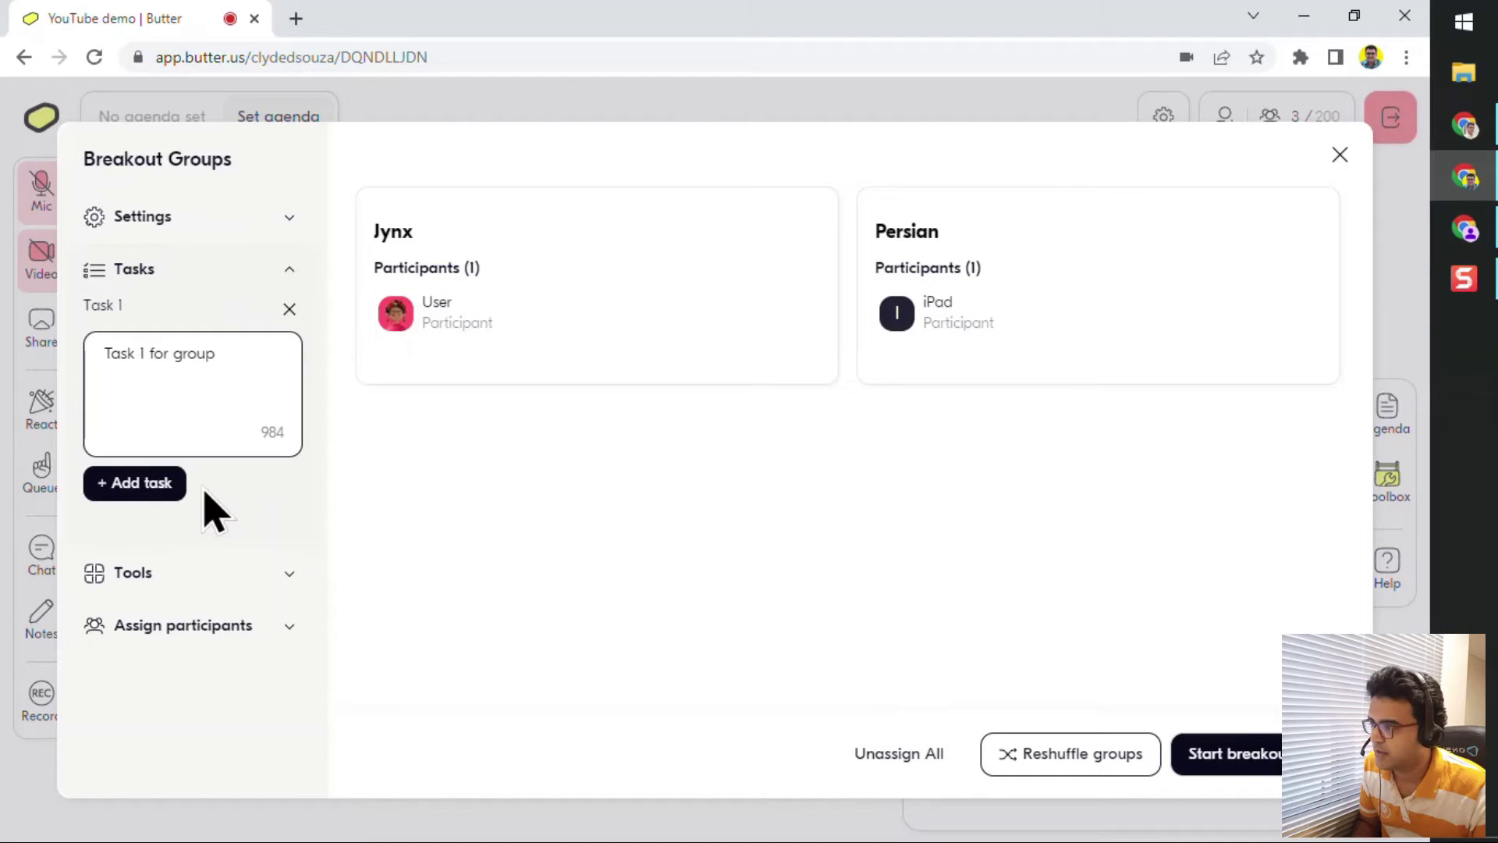
pyautogui.click(156, 488)
pyautogui.click(123, 646)
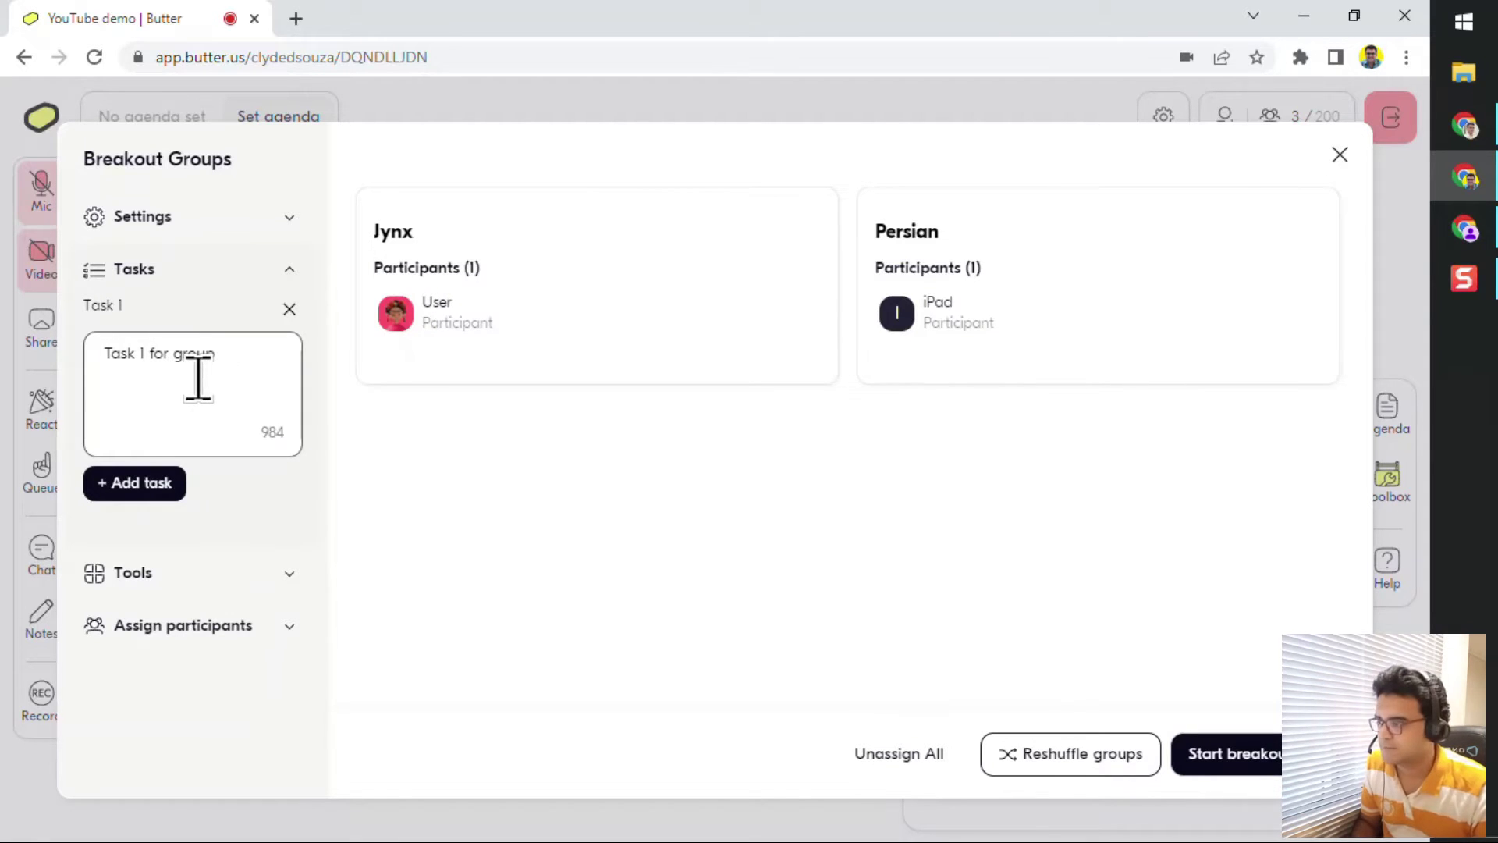
pyautogui.click(269, 572)
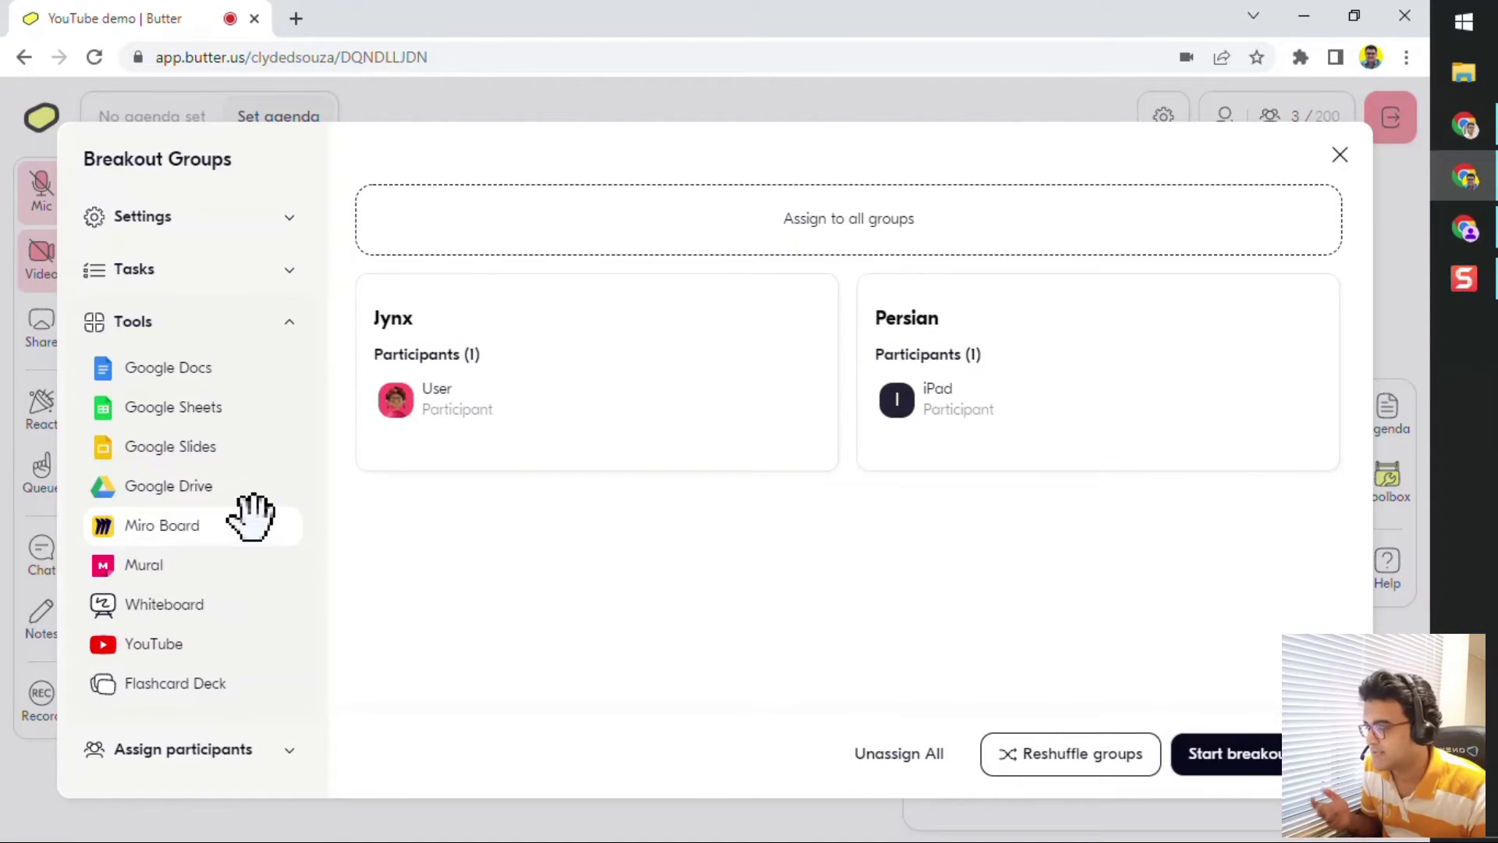
# - Assign a new whiteboard named 'All groups' to all groups
pyautogui.moveTo(214, 602); pyautogui.dragTo(898, 238)
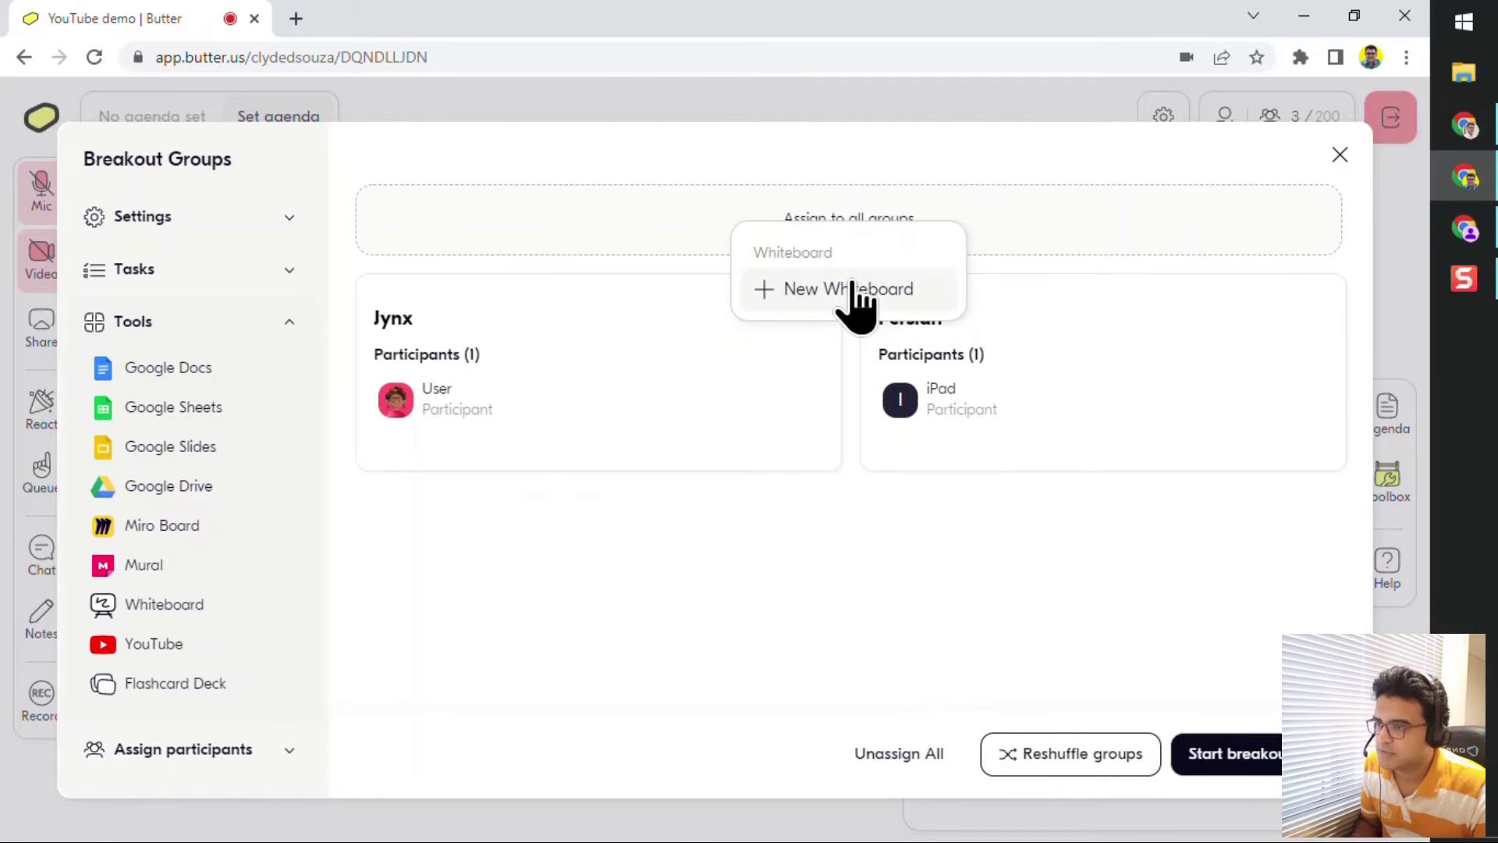
pyautogui.click(859, 304)
pyautogui.click(729, 458)
pyautogui.write('All groups whiteboard')
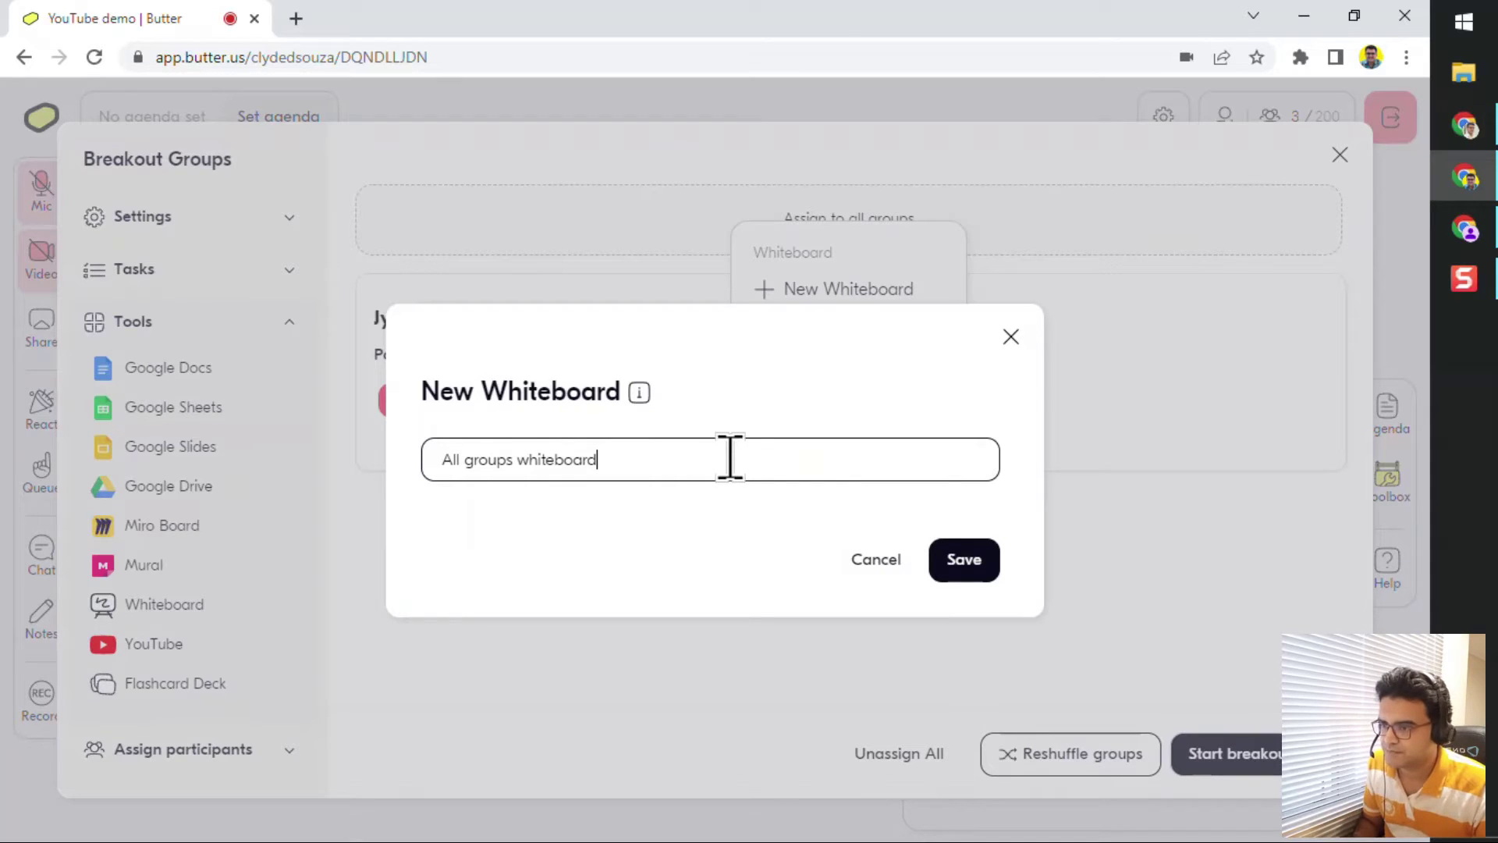
pyautogui.click(985, 551)
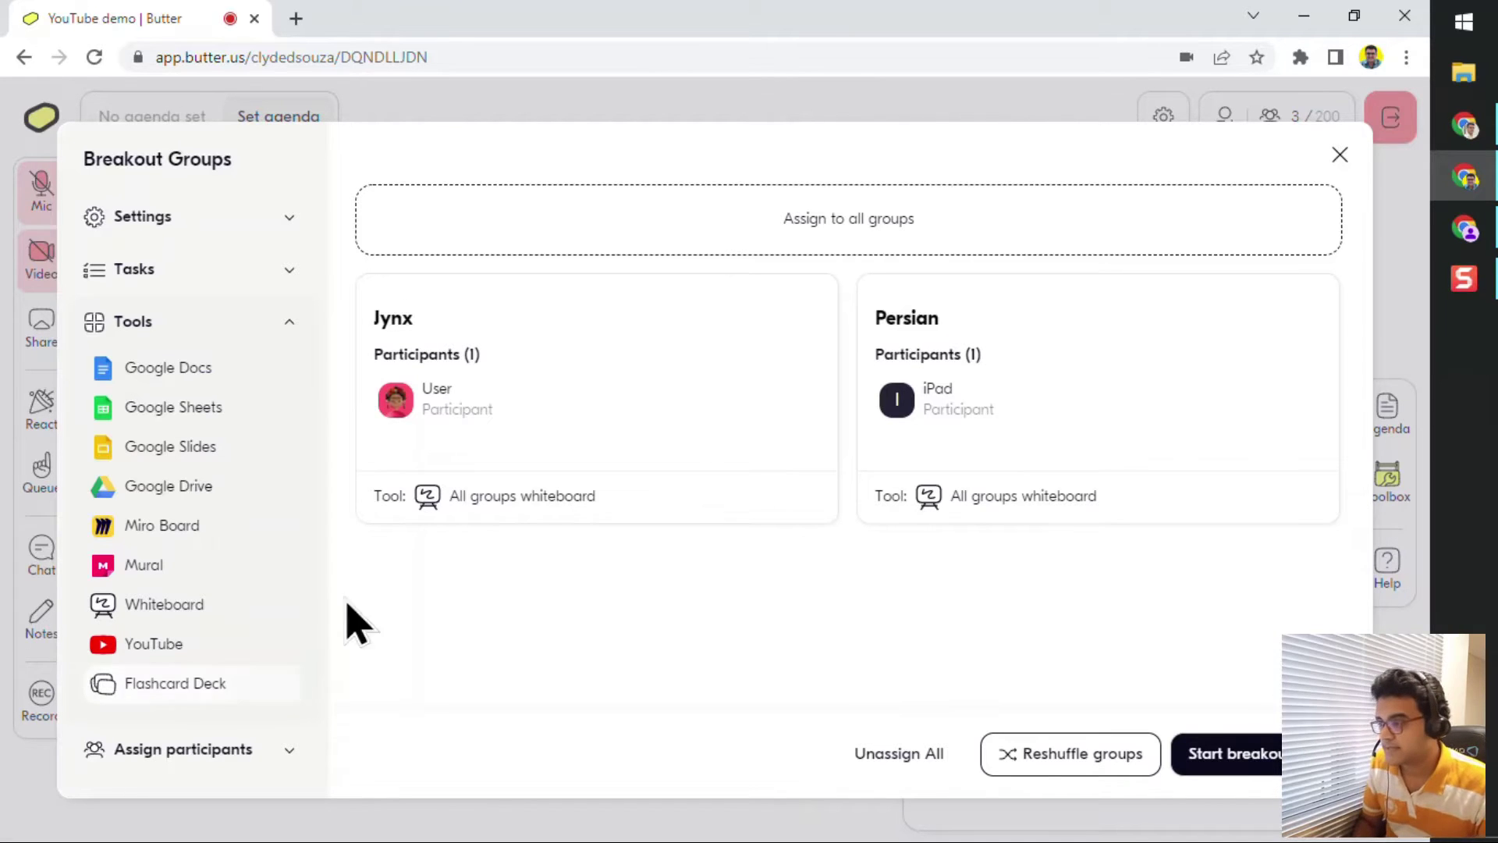
# - Skip adding Google Drive and reshuffle participants so iPad is in Jynx and User in Persian
pyautogui.click(175, 472)
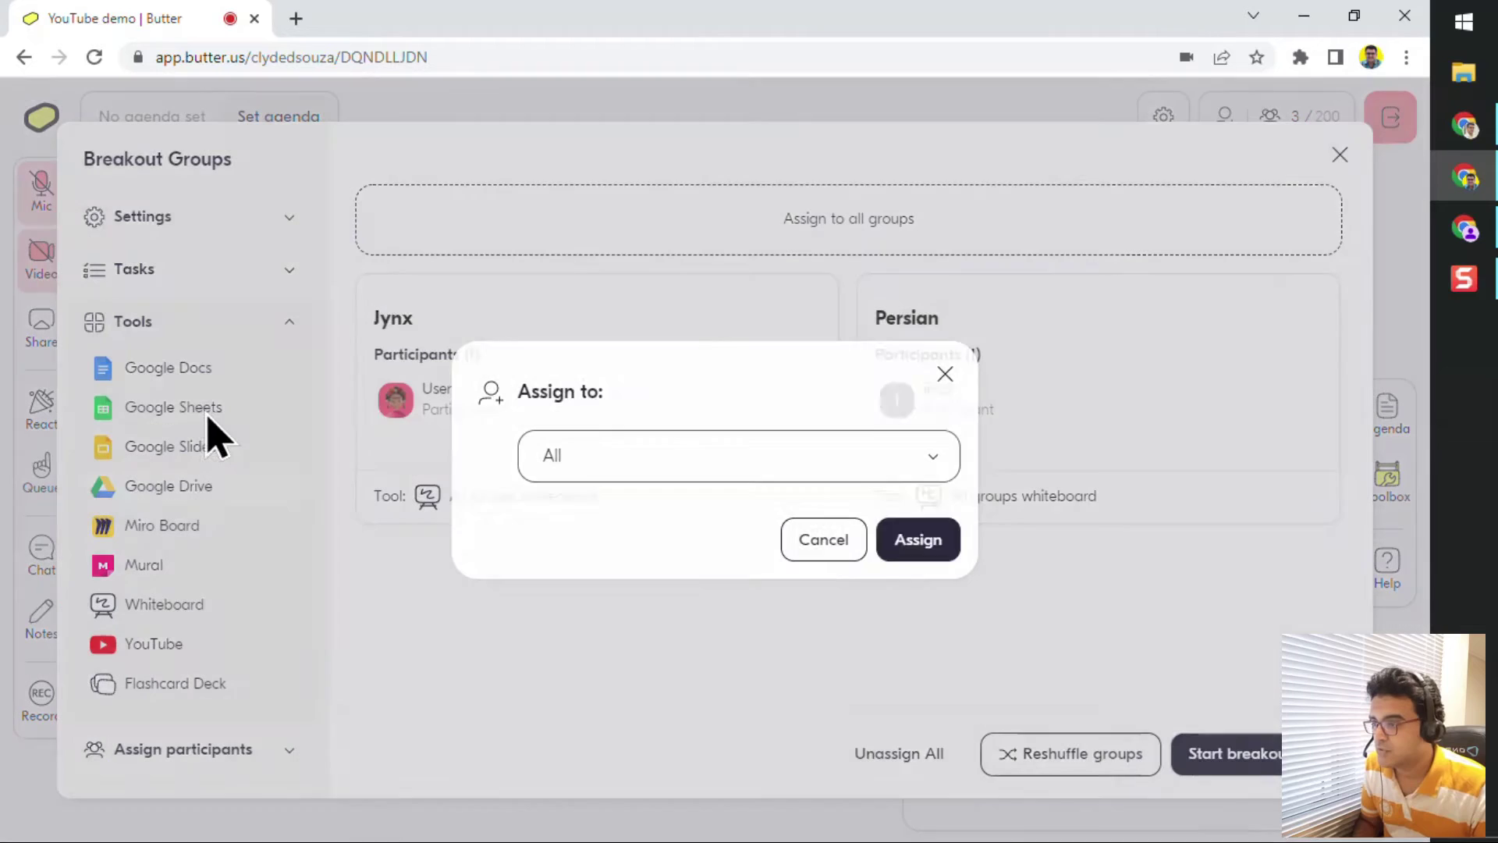
pyautogui.click(945, 373)
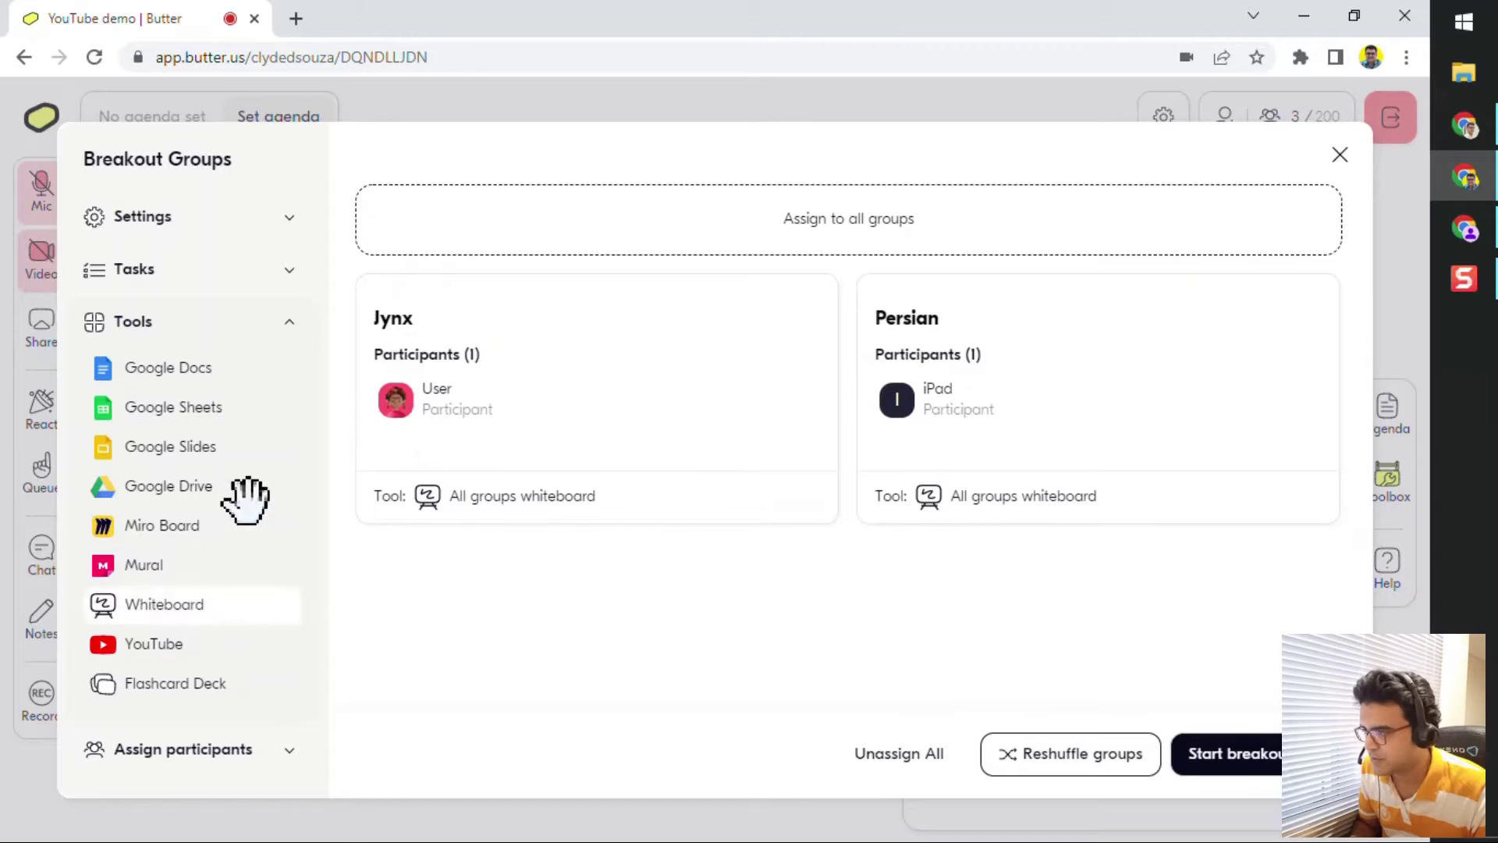
pyautogui.click(1073, 759)
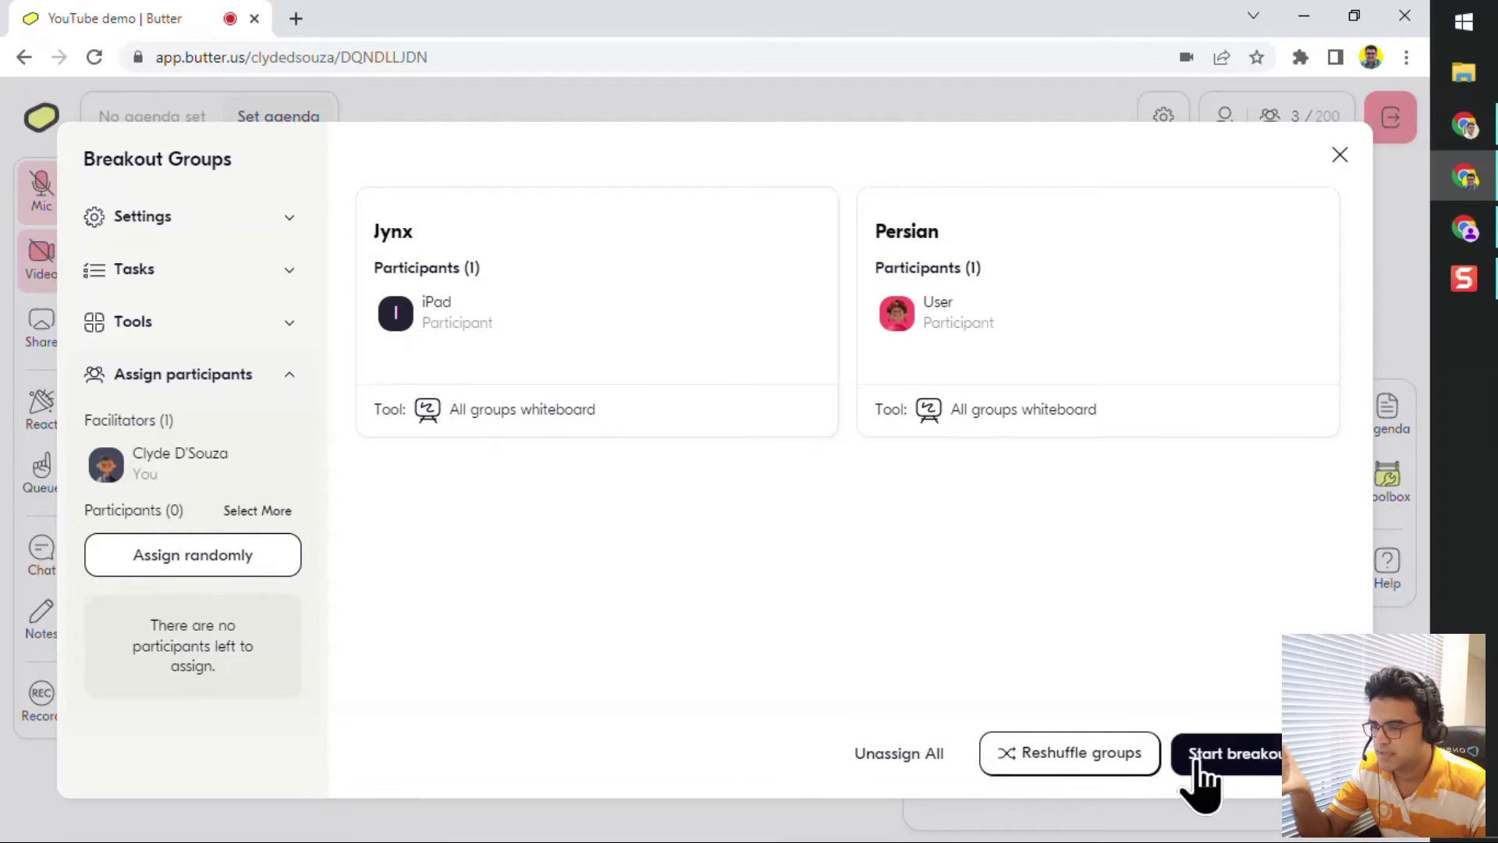
# - Save the setup for later as the 'Test group' breakout and launch it from the Toolbox
pyautogui.click(1274, 753)
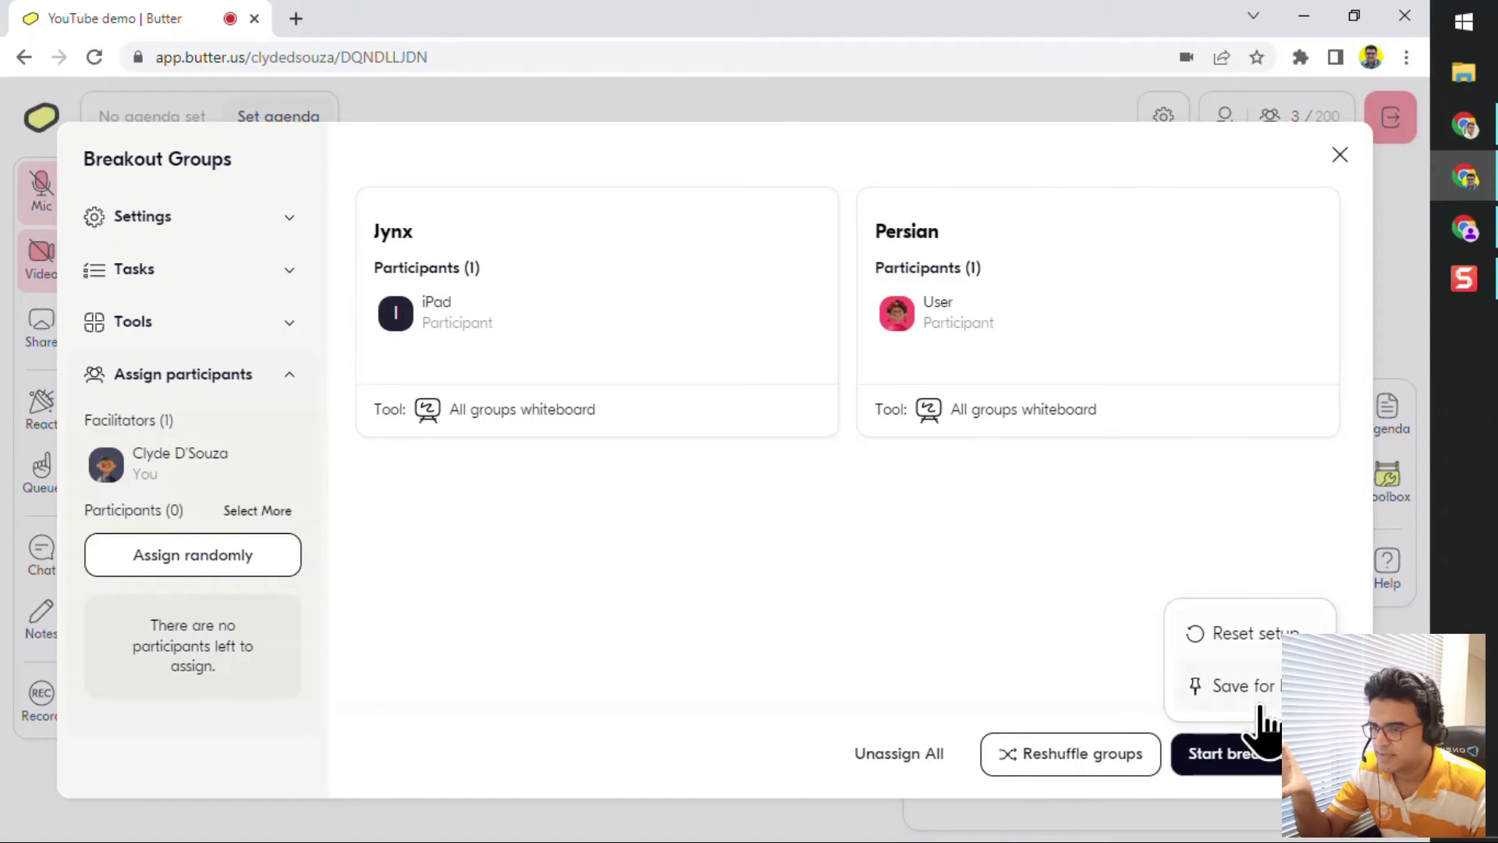
pyautogui.click(1264, 730)
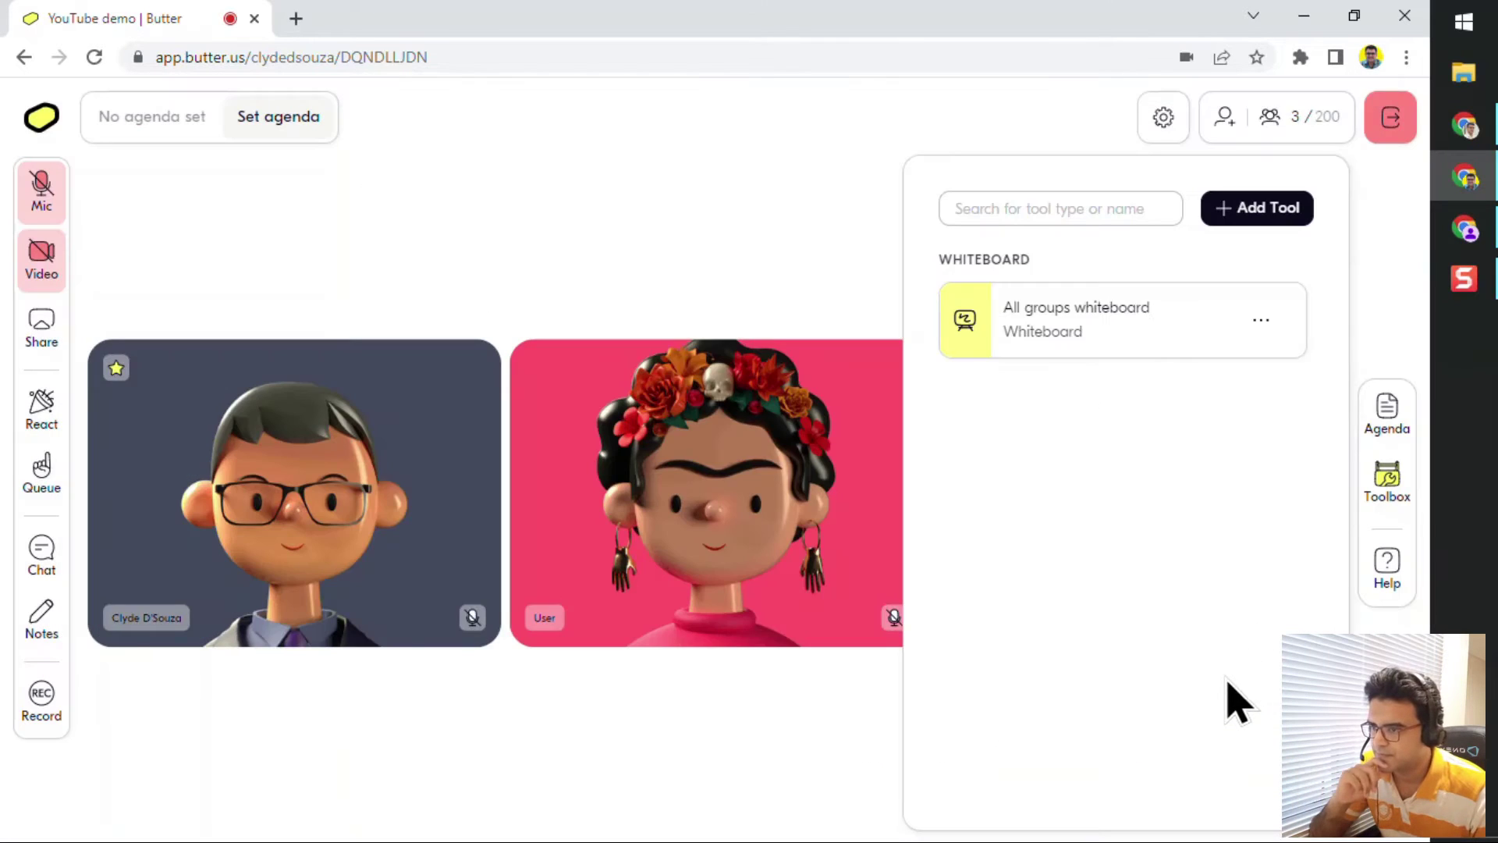
pyautogui.click(1135, 333)
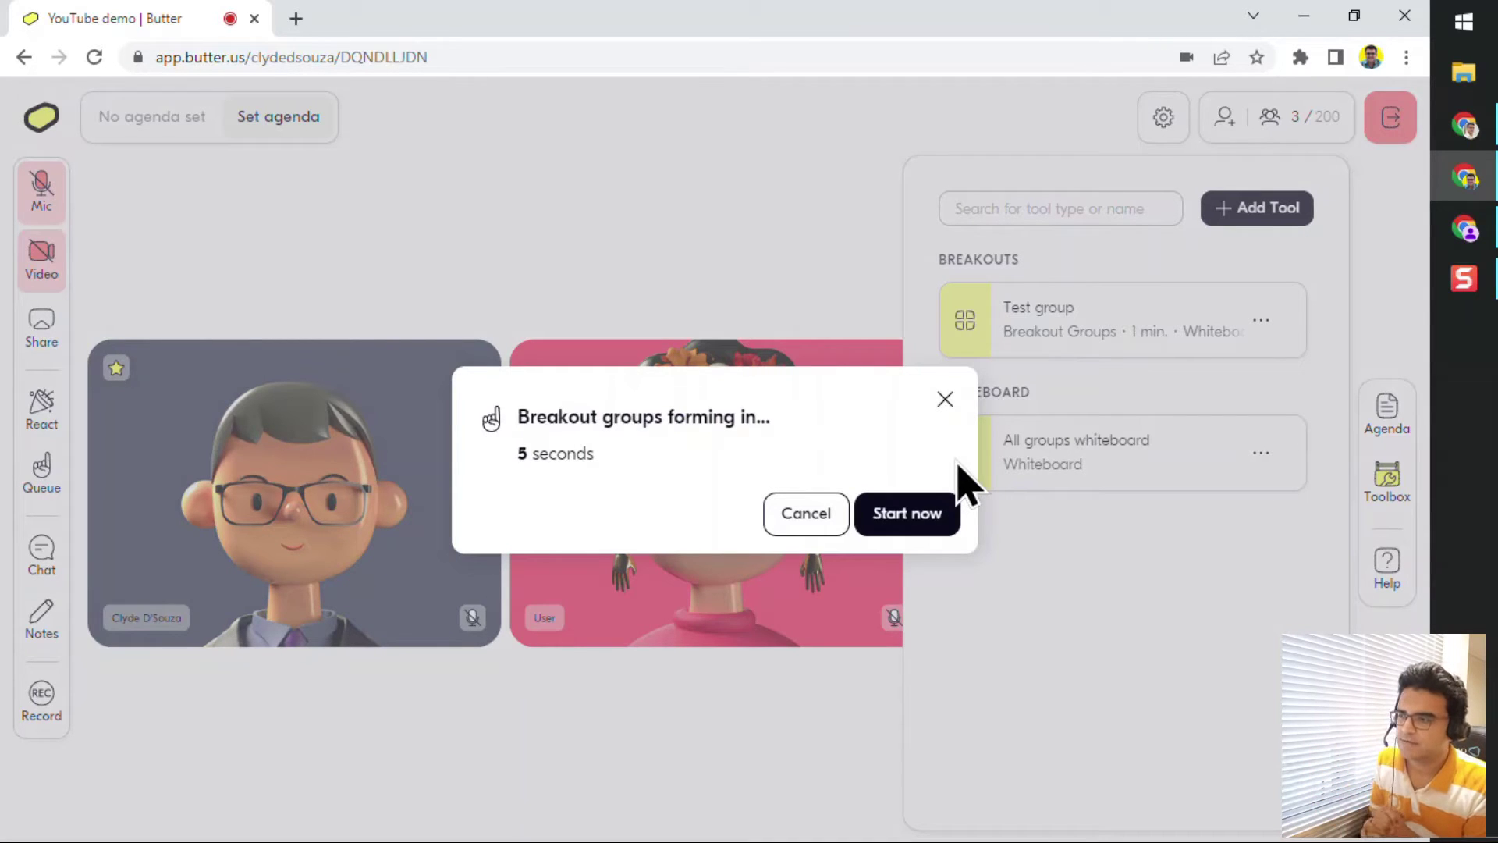
# - Start the breakout immediately, review the overview, then switch to the participant's All groups whiteboard window
pyautogui.click(912, 528)
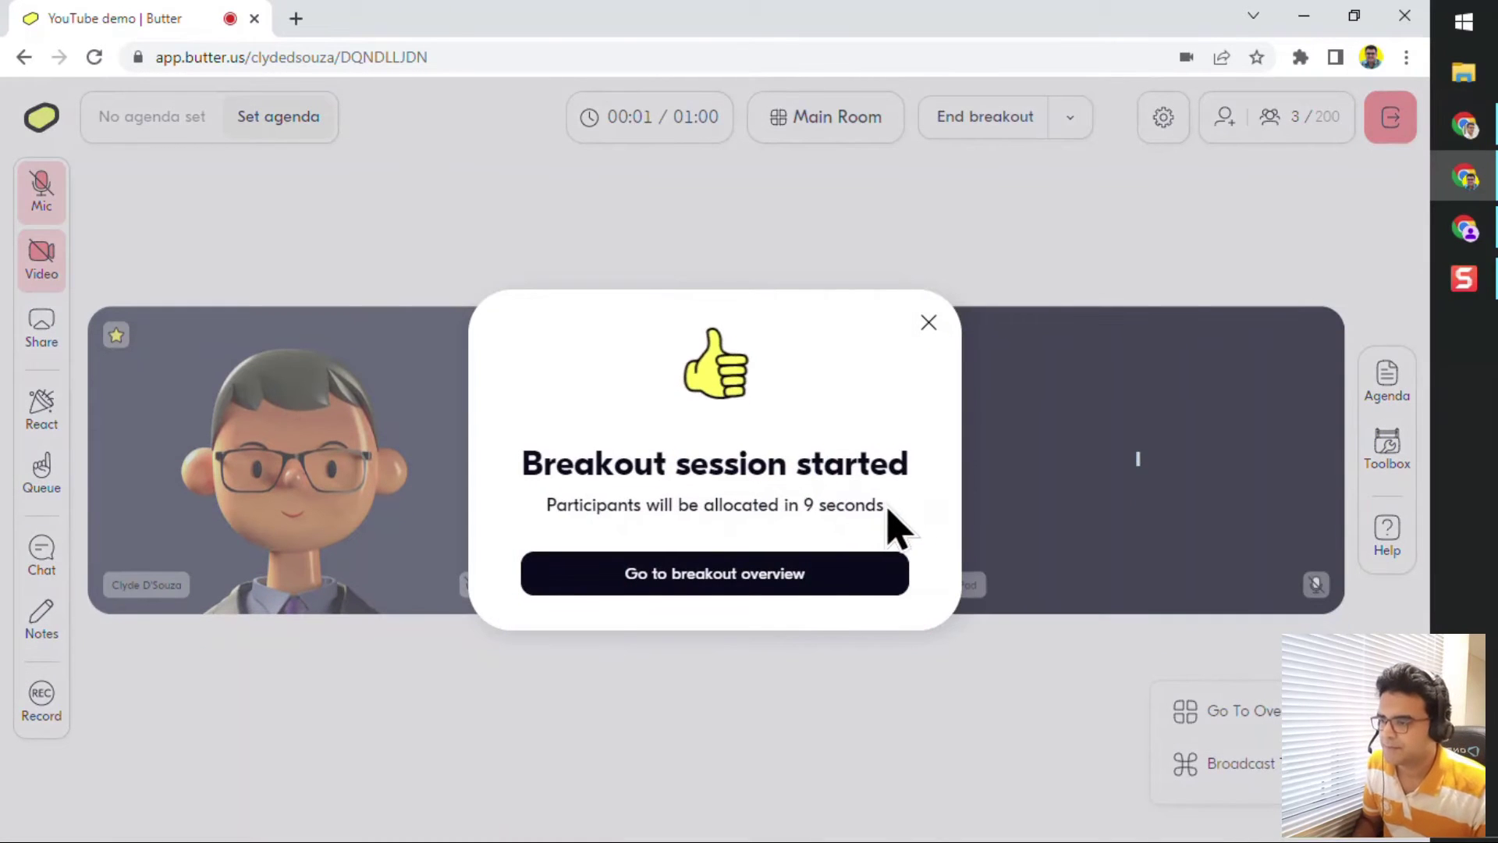
pyautogui.click(889, 572)
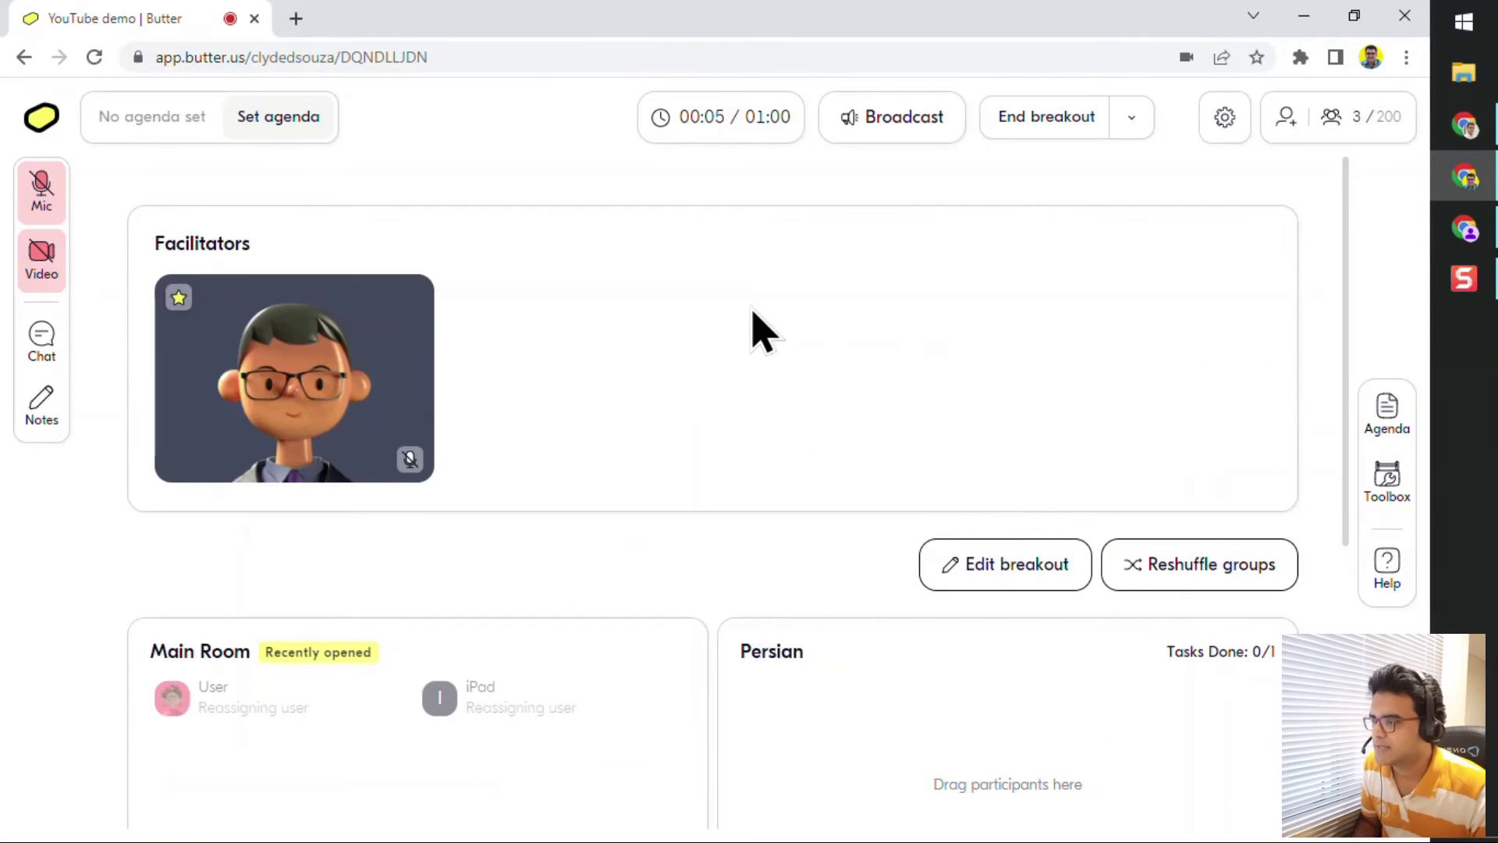
pyautogui.scroll(-4, 515, 368)
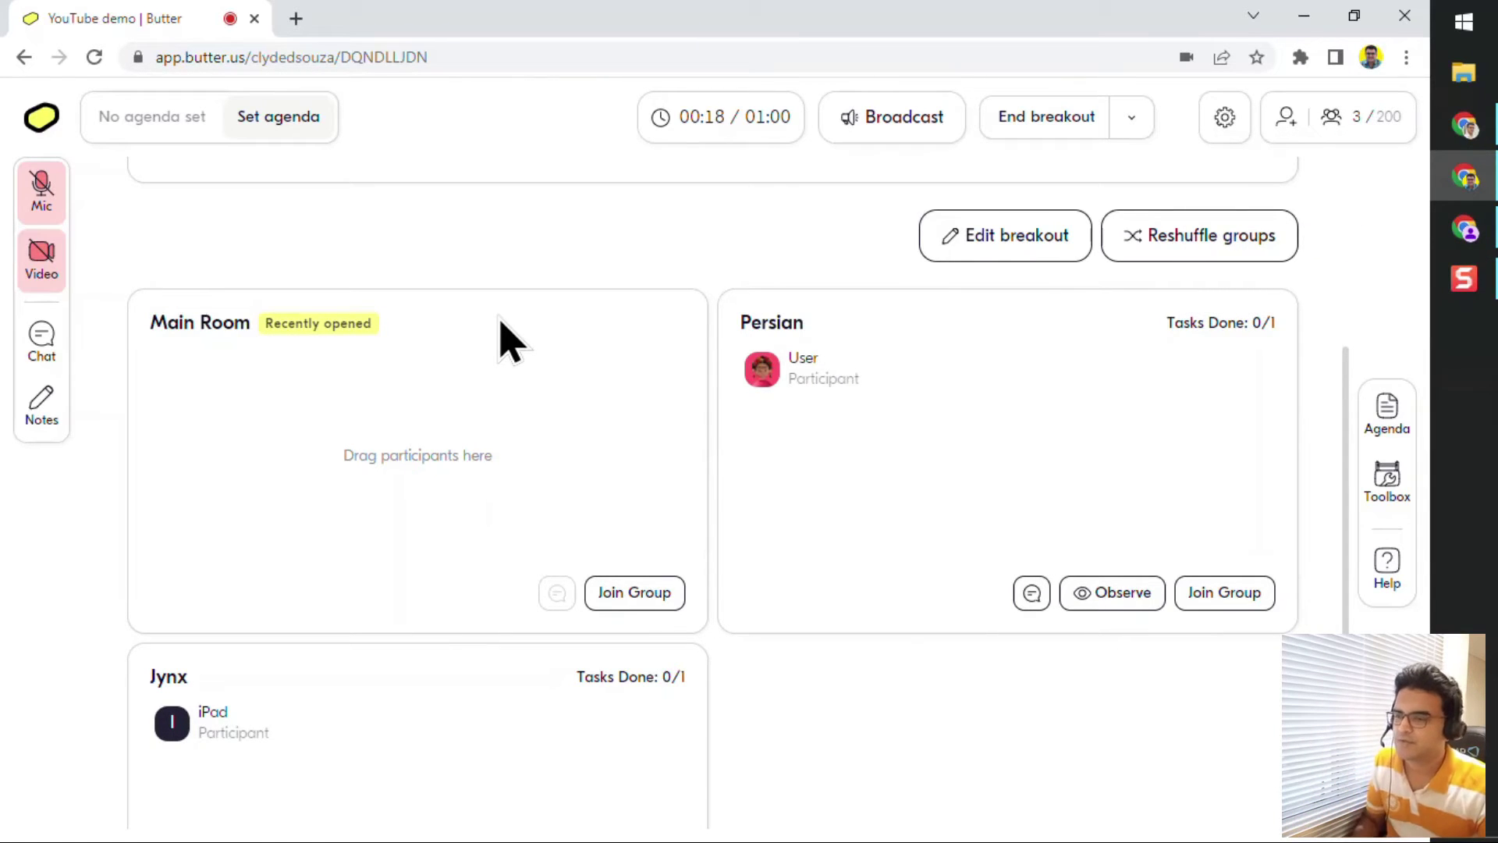
pyautogui.click(1479, 242)
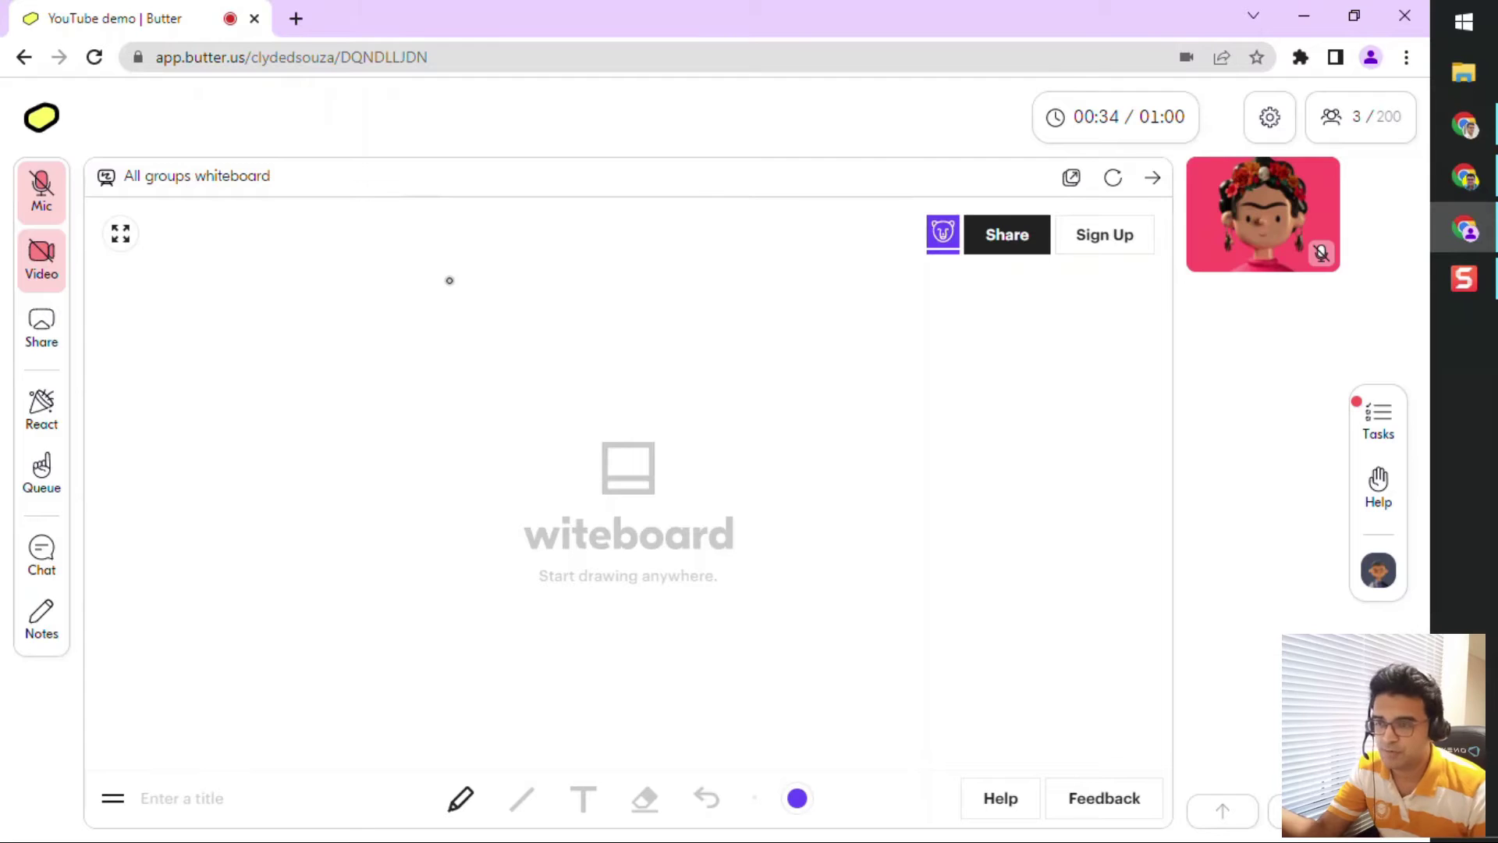
# - As the participant, tick off 'Task 1 for group' and request help from facilitators
pyautogui.click(1378, 434)
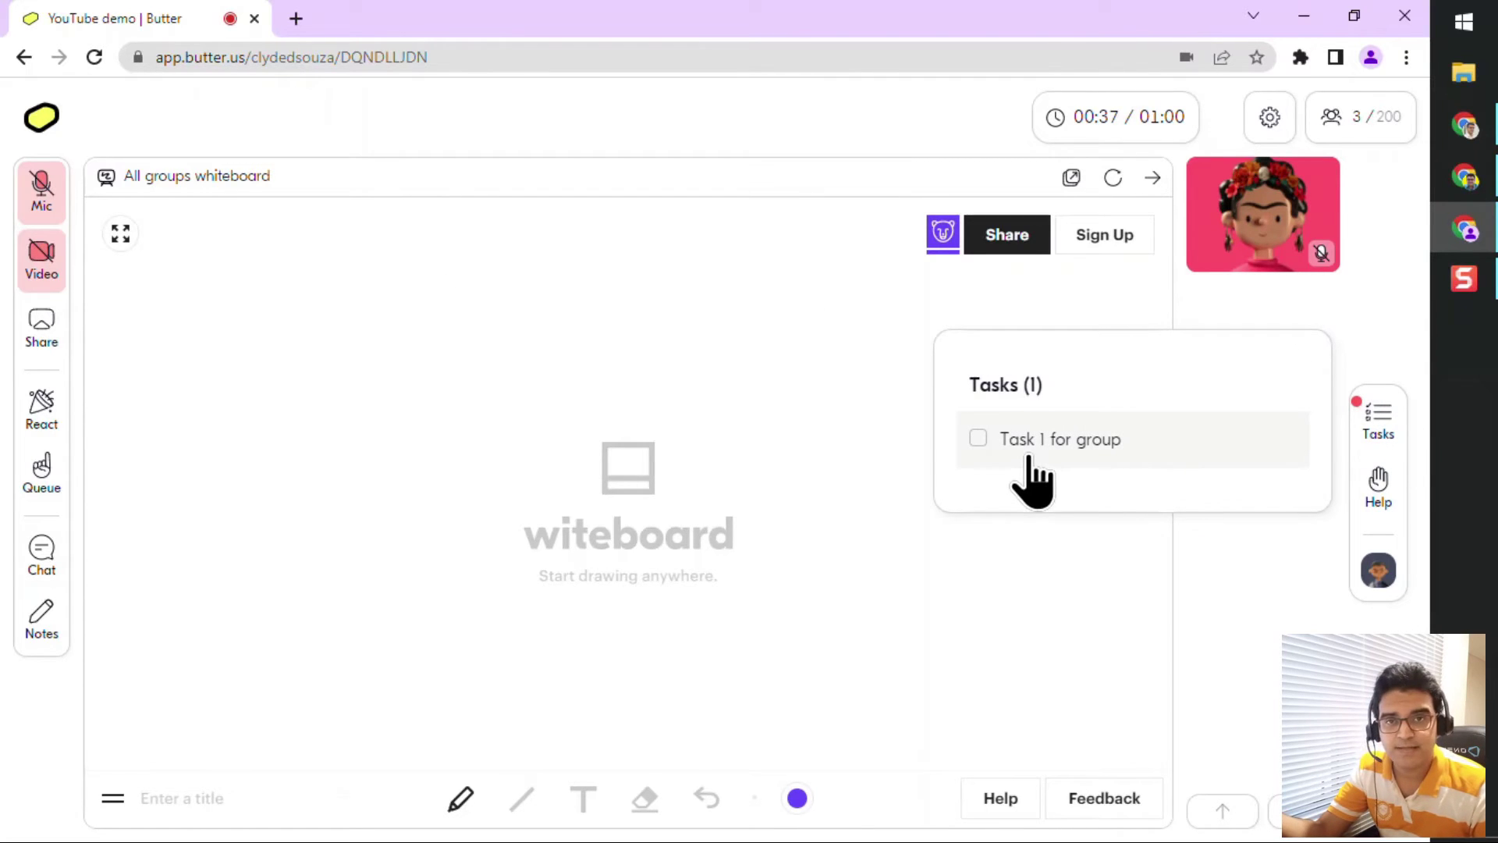
pyautogui.click(978, 439)
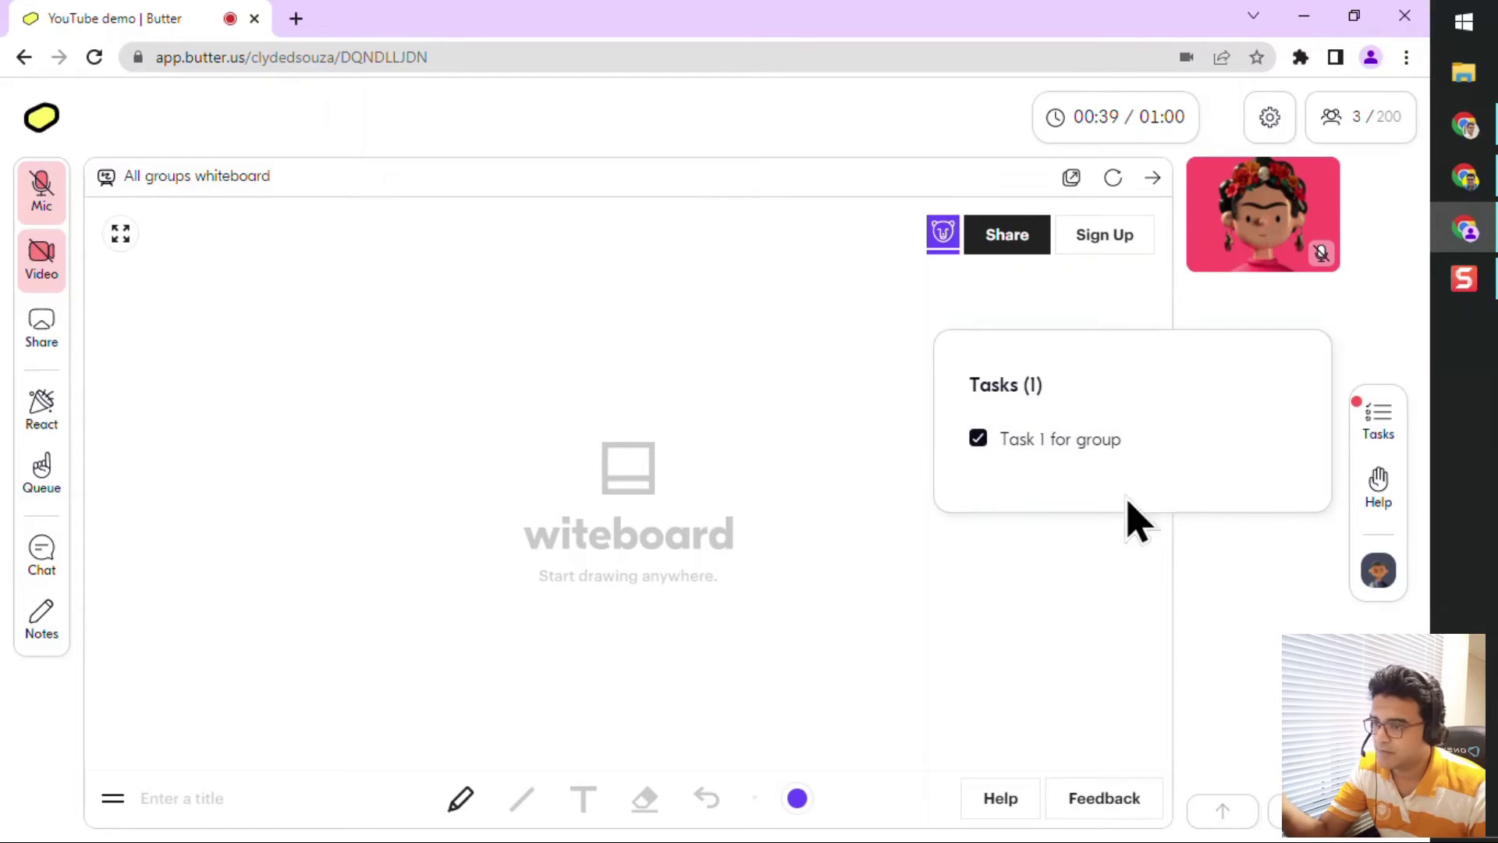
pyautogui.click(1371, 503)
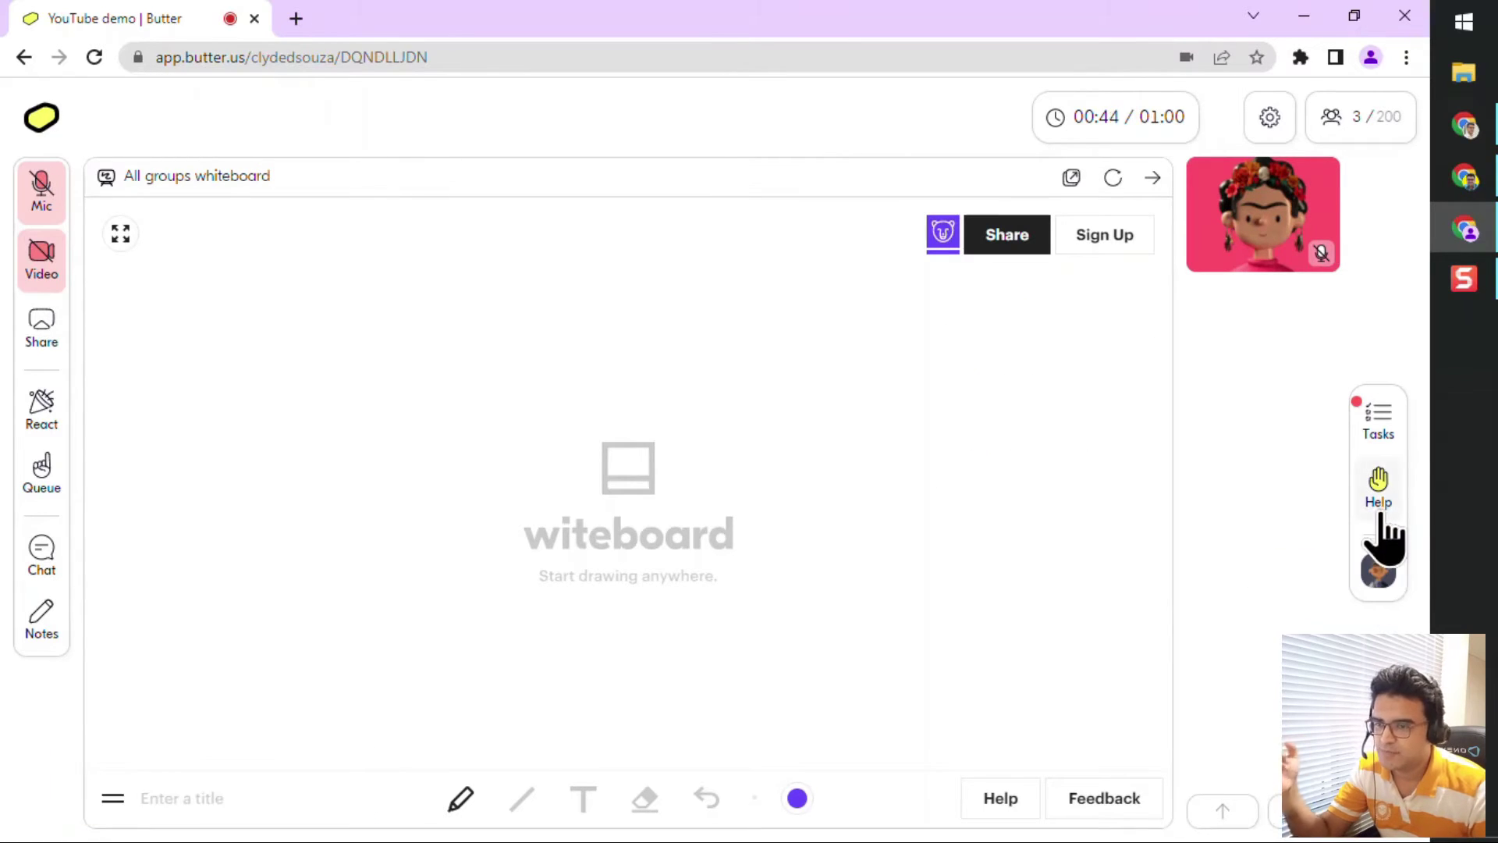
# - In the host window, dismiss Persian's help request and open the all-rooms chat
pyautogui.click(1468, 195)
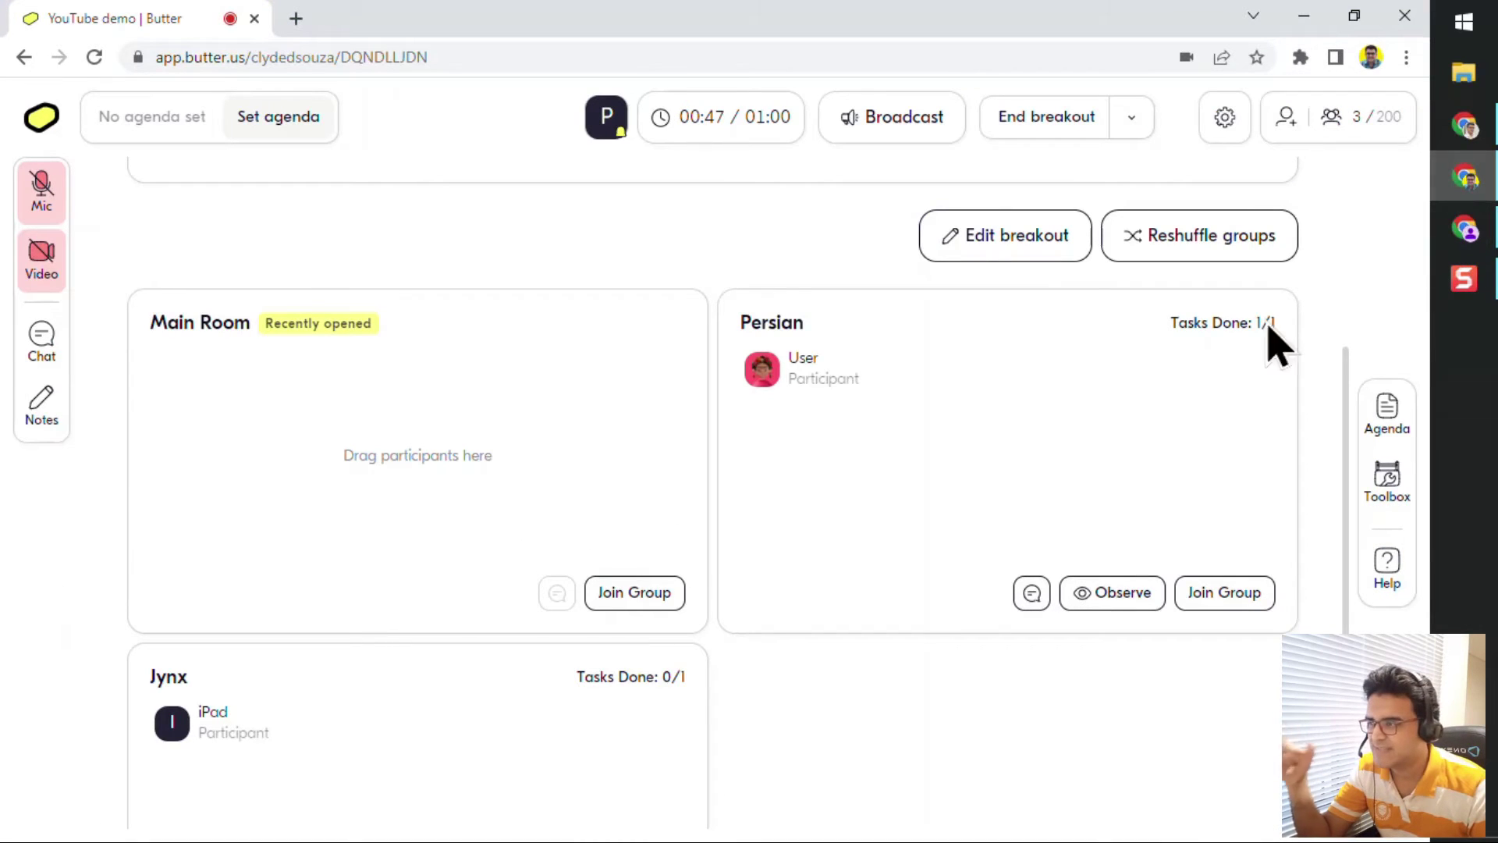
pyautogui.scroll(4, 826, 495)
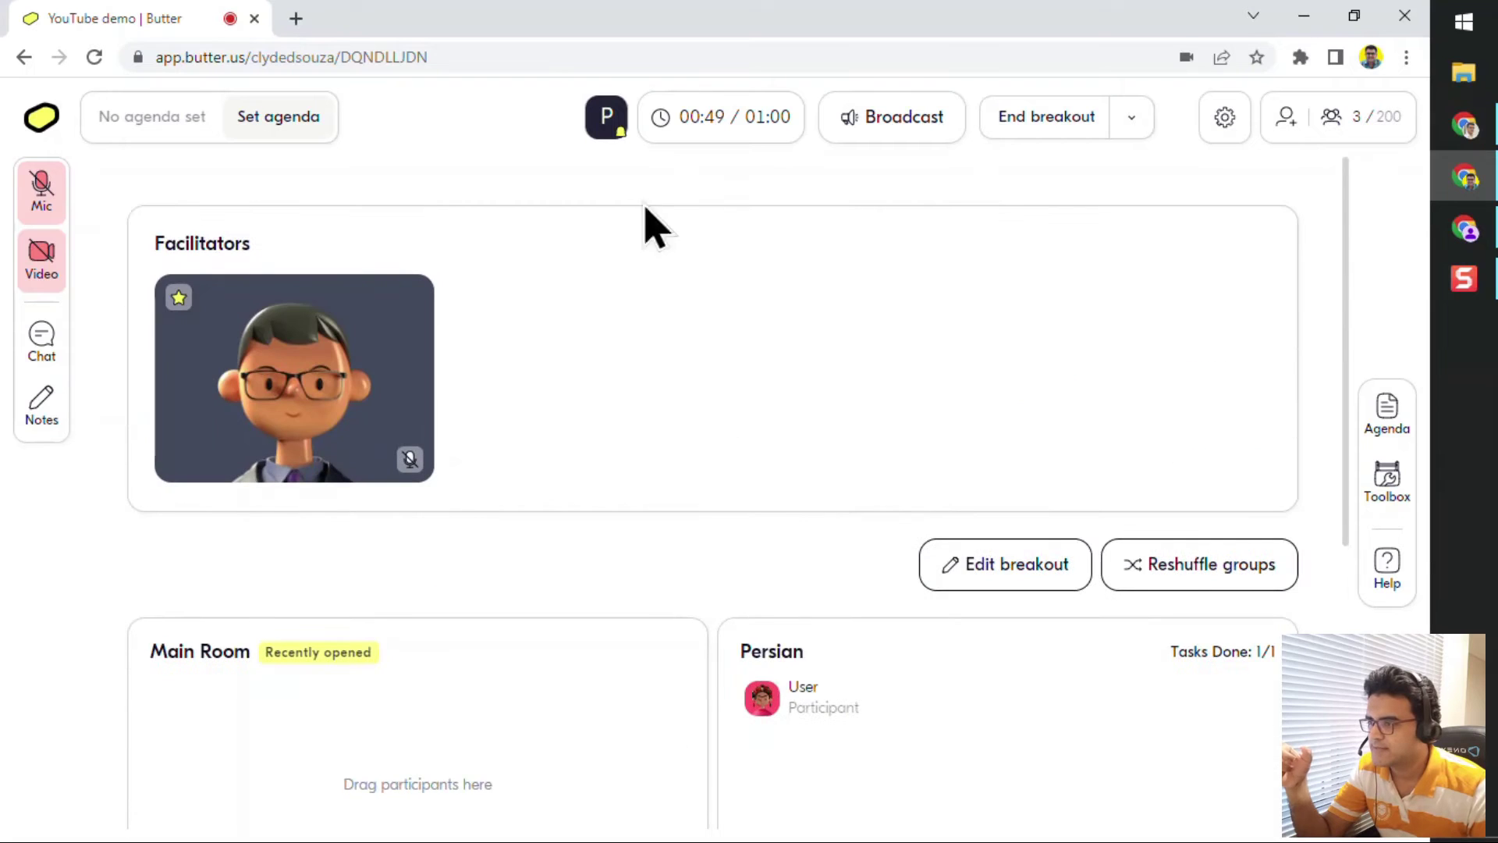
pyautogui.click(612, 127)
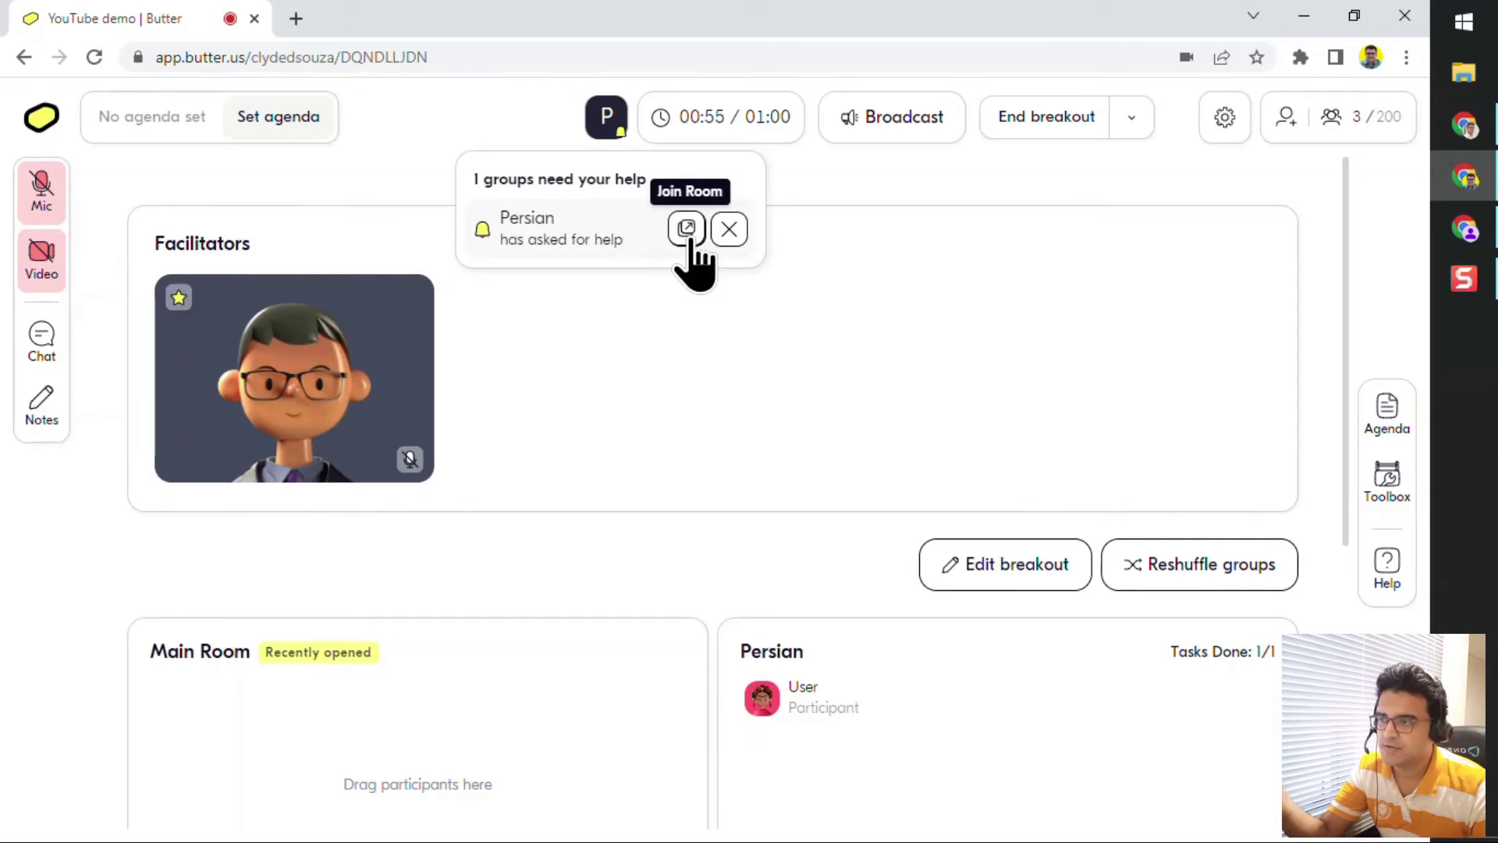
pyautogui.click(729, 228)
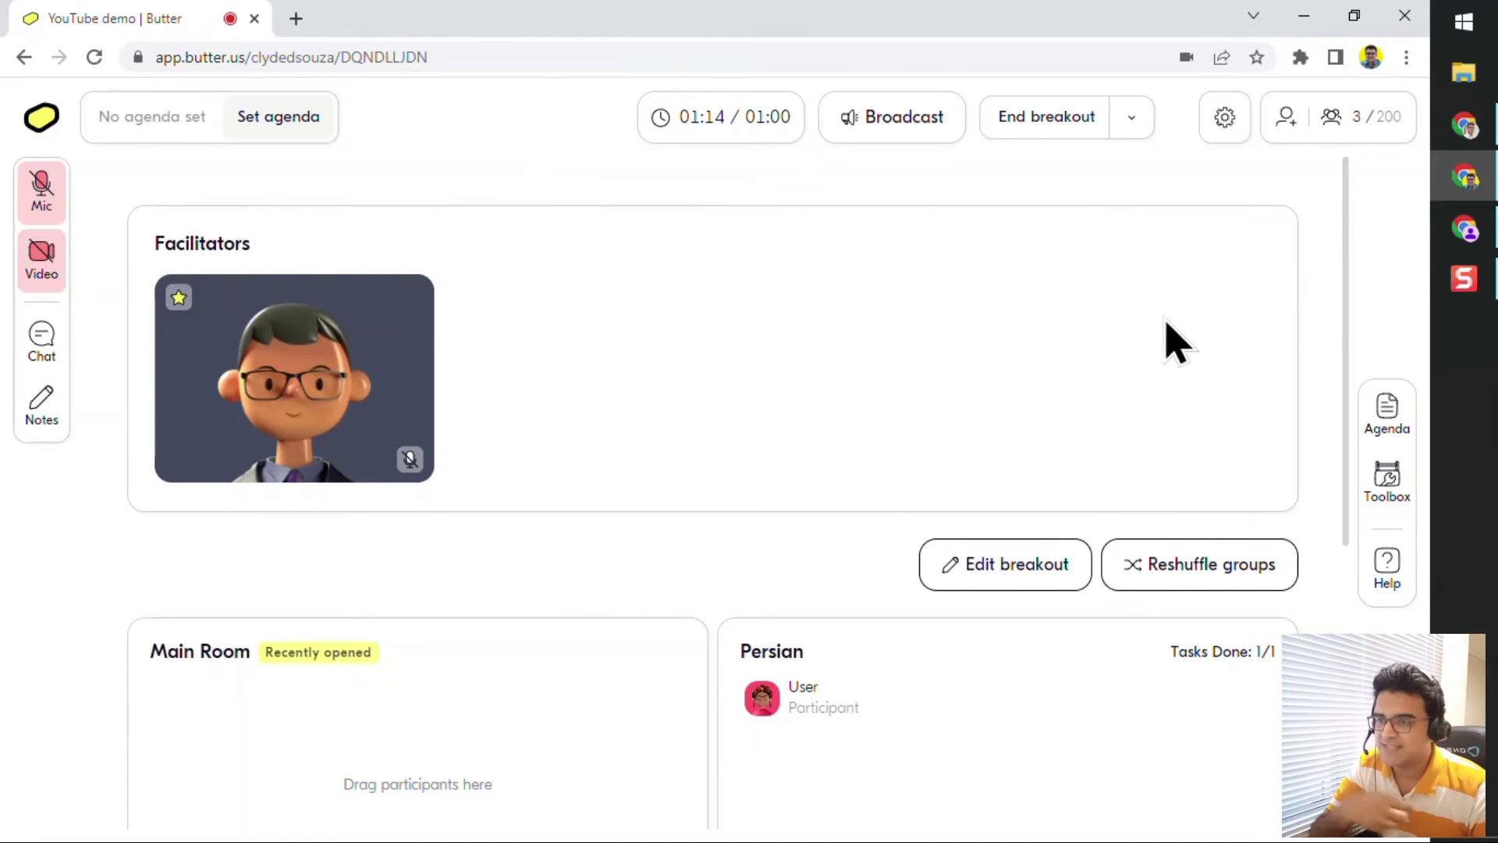
pyautogui.scroll(-4, 1093, 297)
pyautogui.scroll(4, 796, 289)
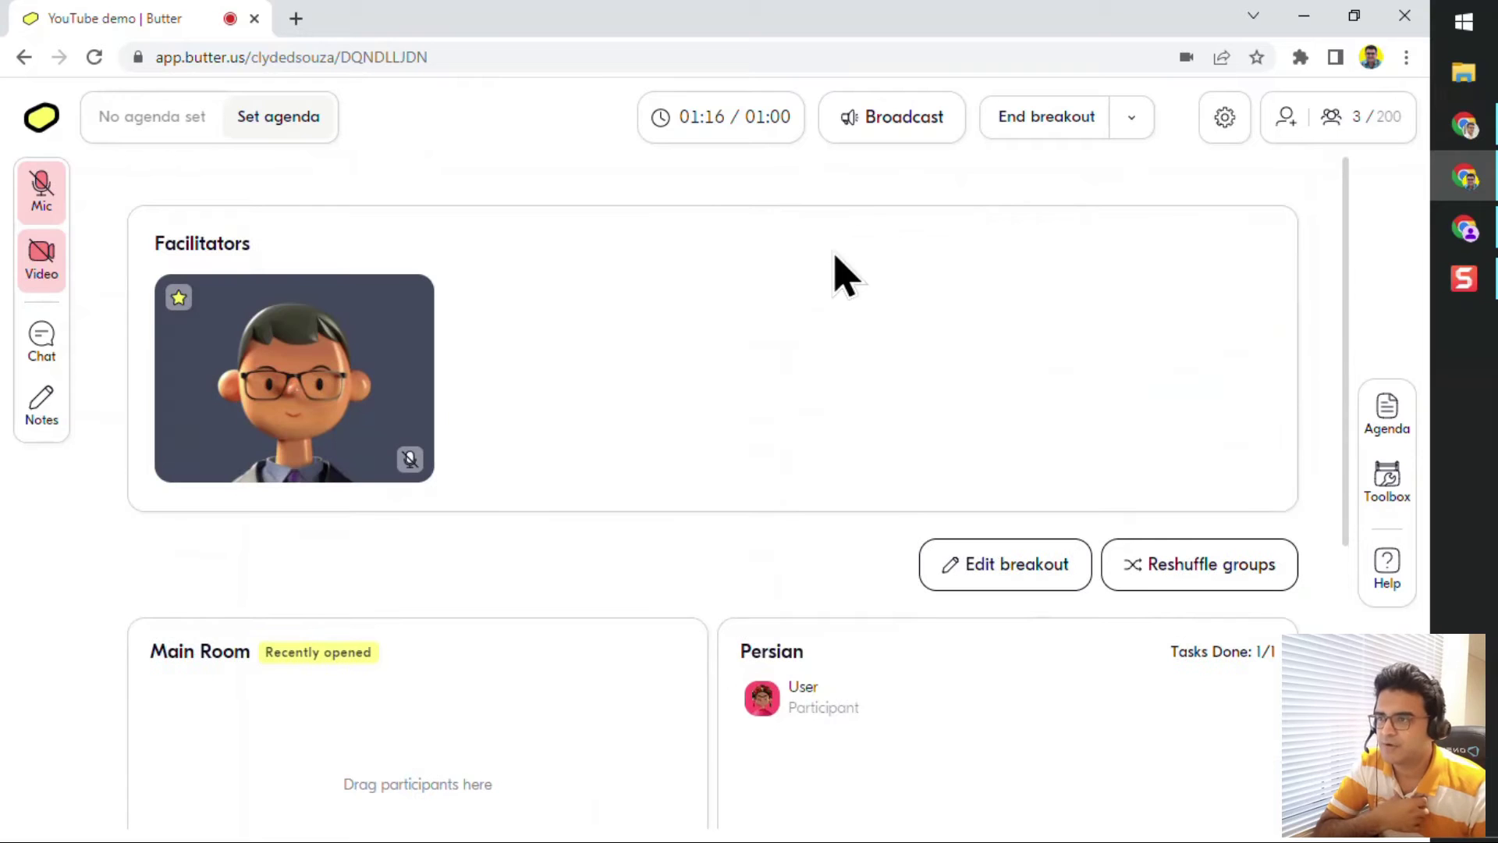
pyautogui.click(903, 153)
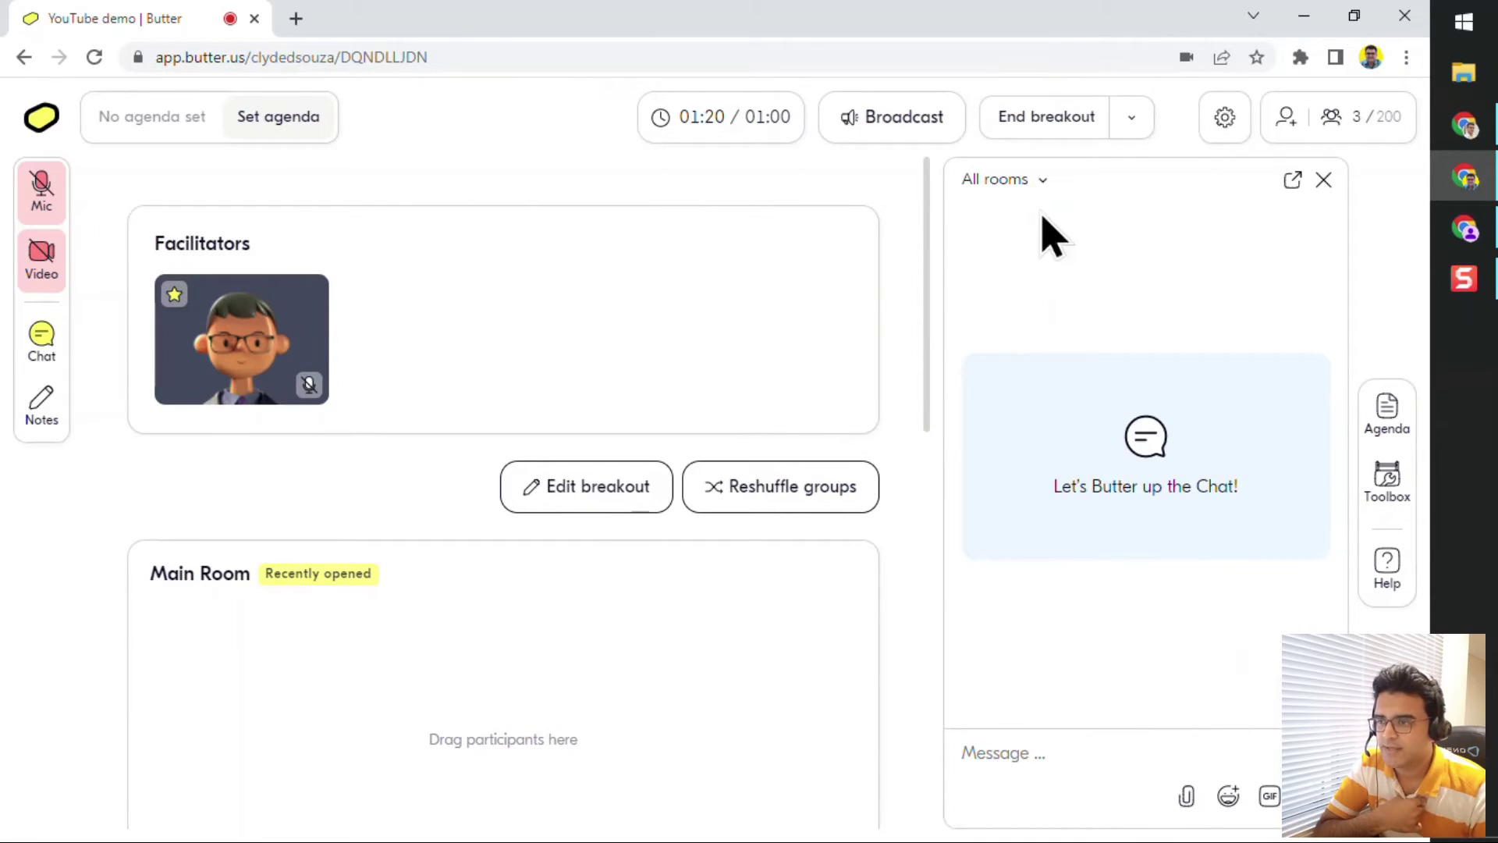
# - Switch the chat channel to the Jynx room, then close the chat panel
pyautogui.click(1040, 181)
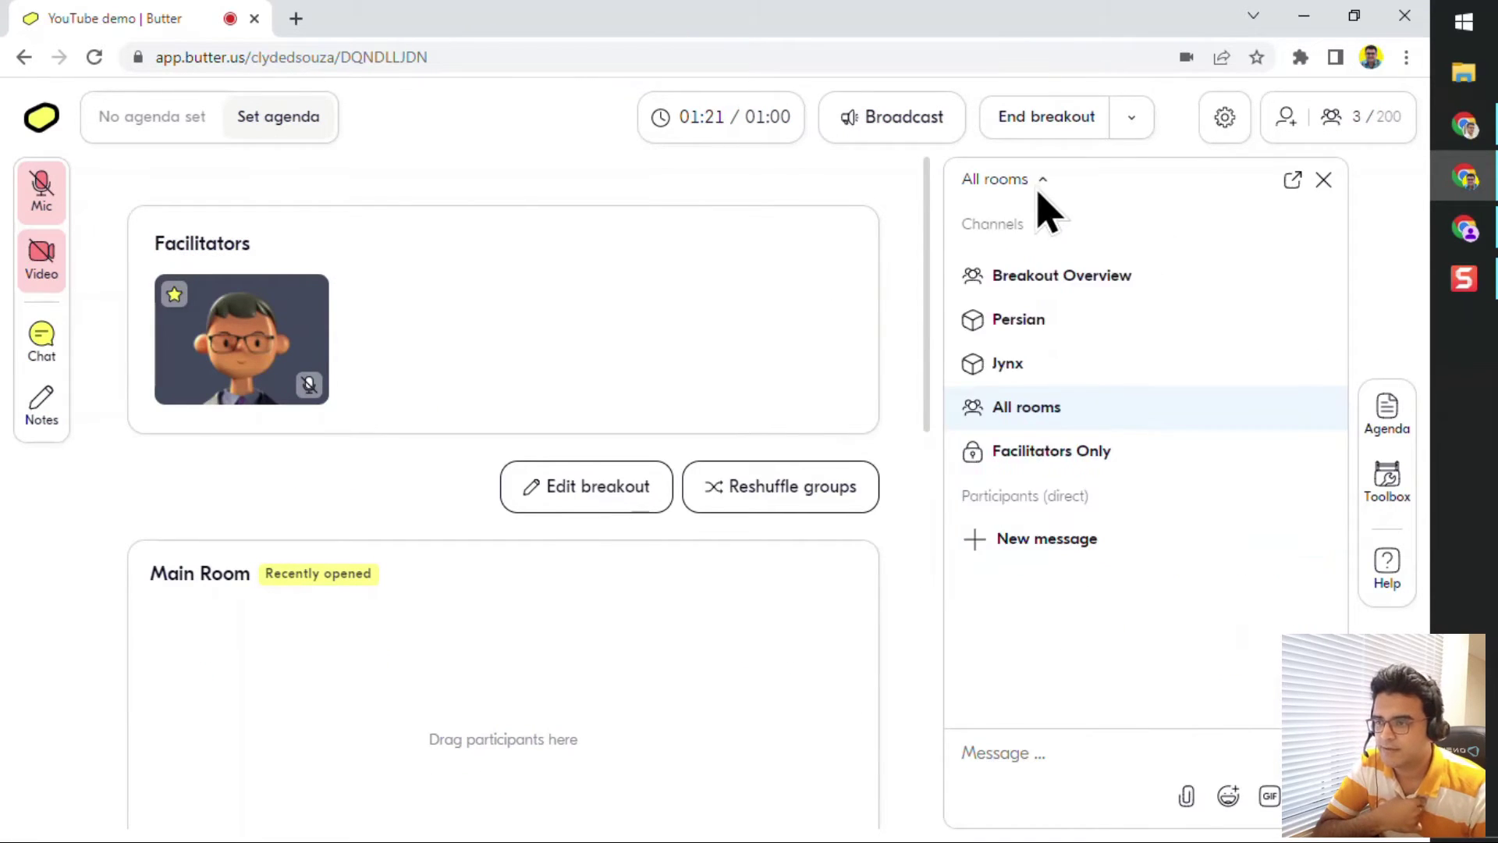
pyautogui.click(1044, 363)
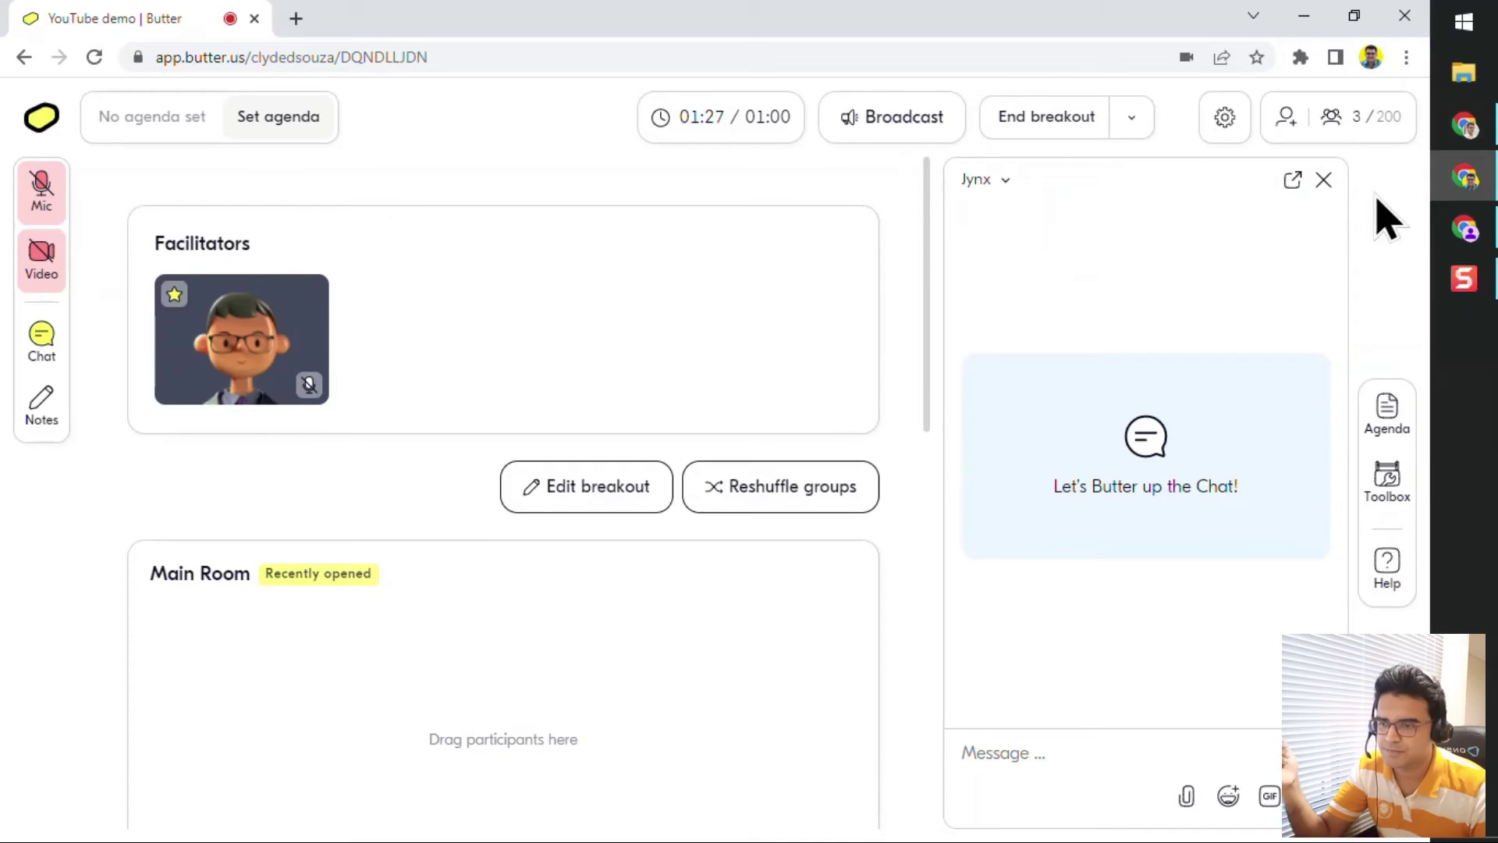
pyautogui.click(1323, 181)
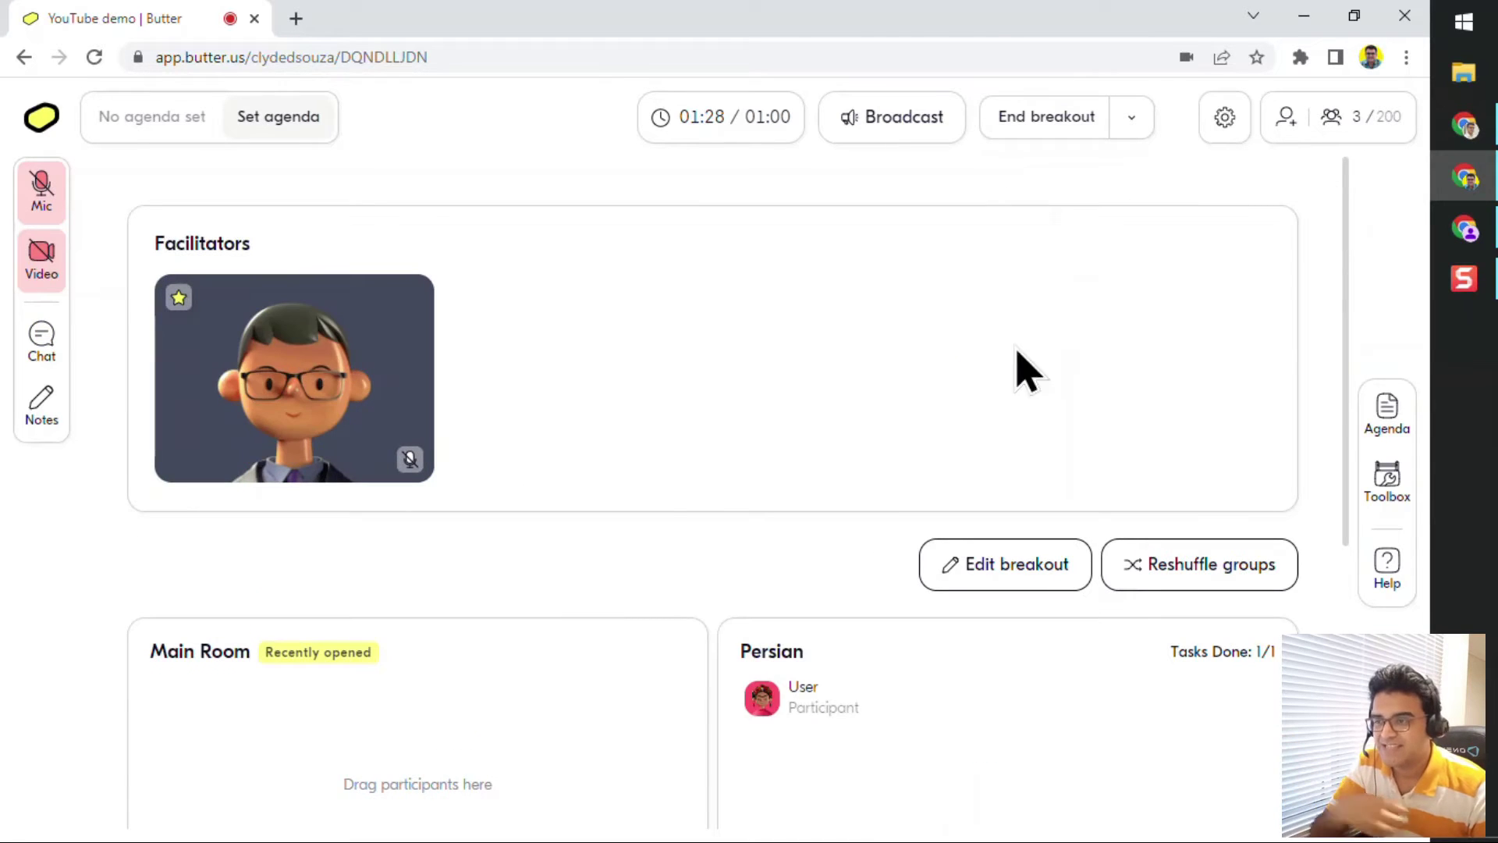
pyautogui.scroll(-5, 1020, 368)
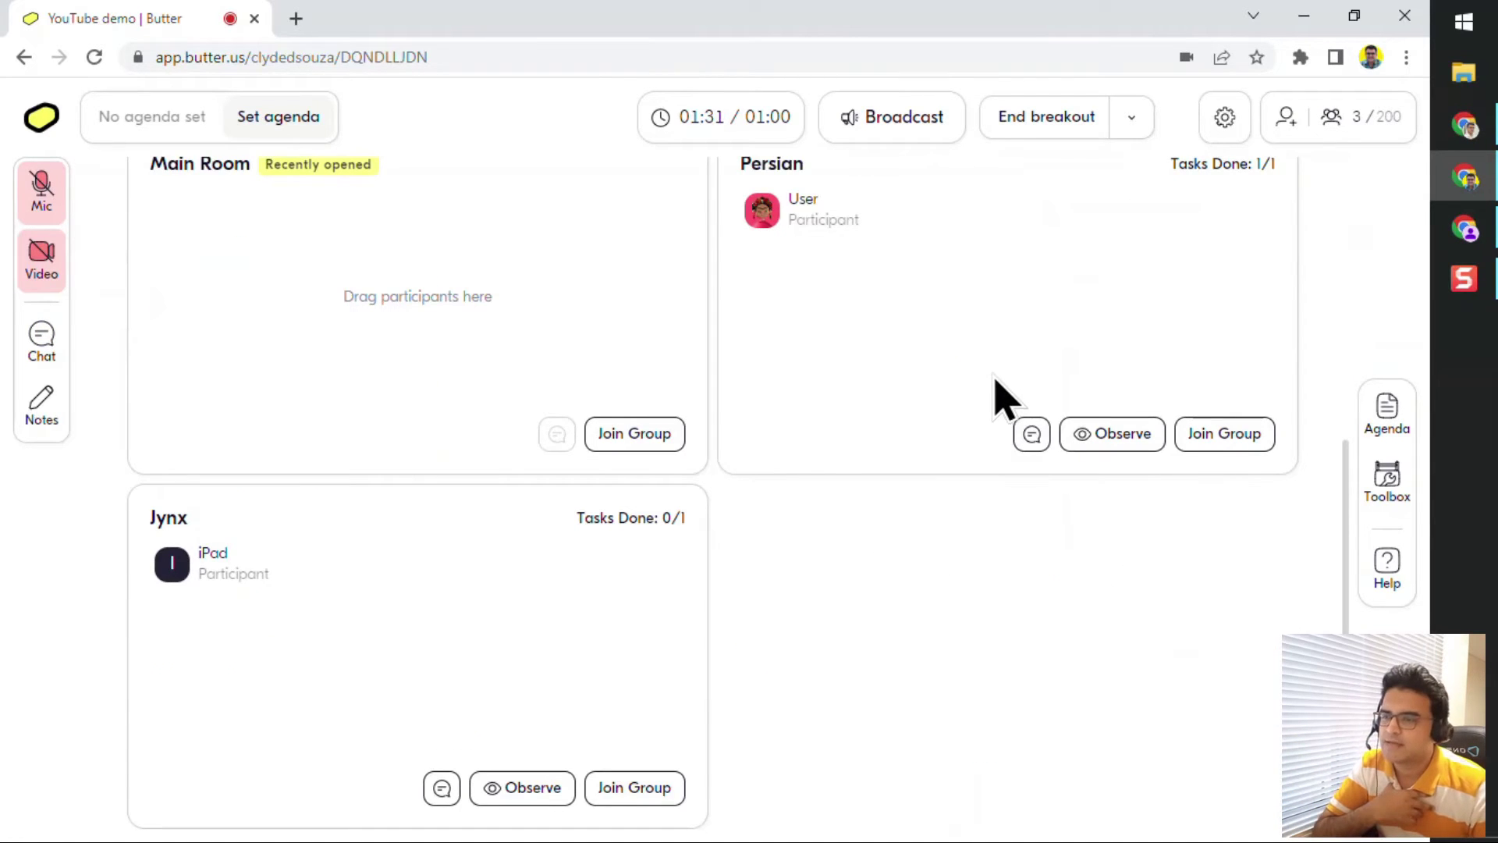
pyautogui.click(1083, 437)
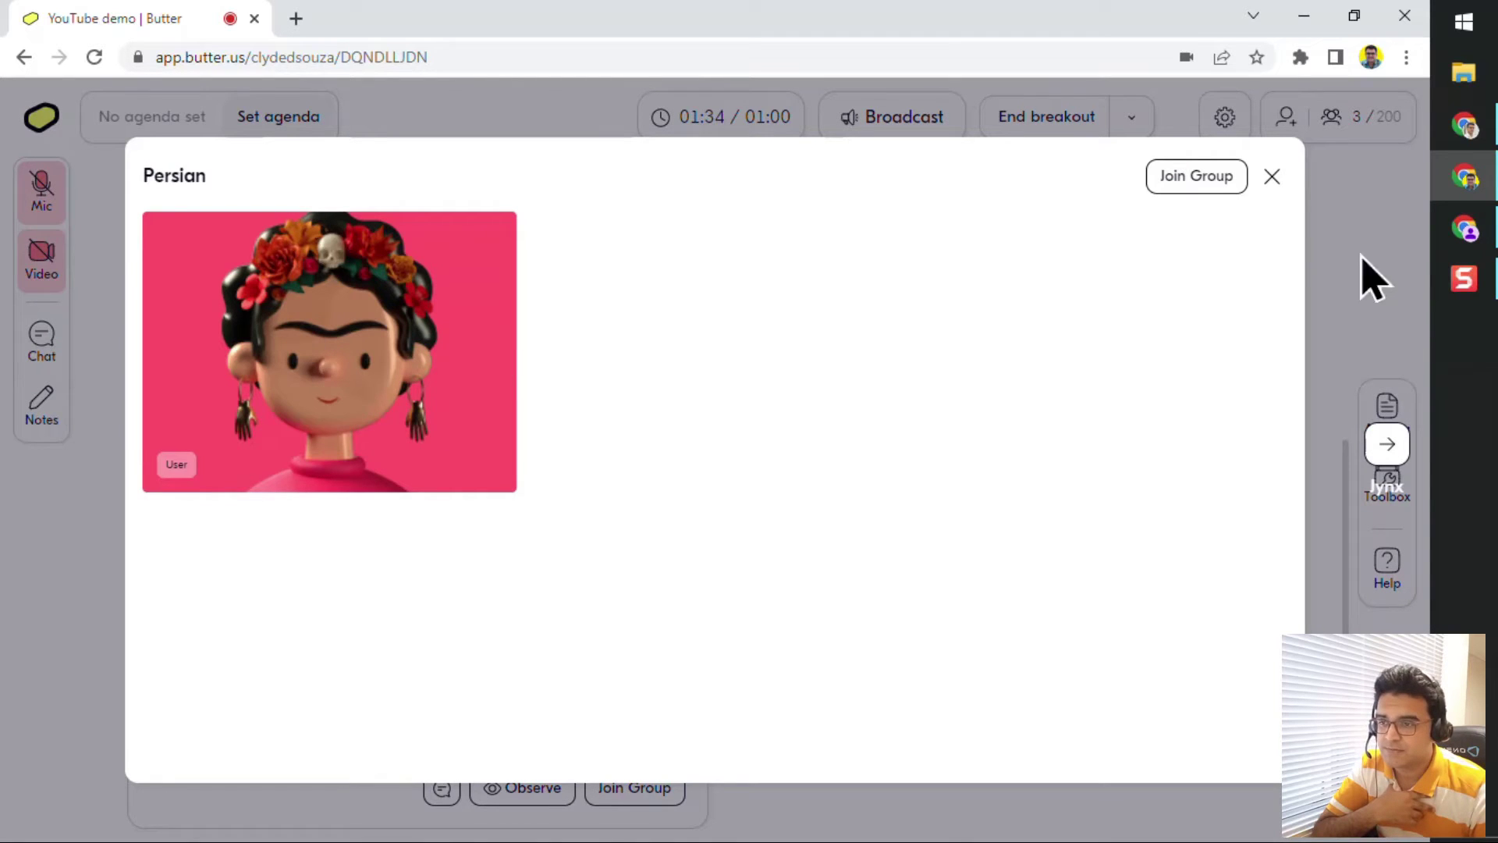
pyautogui.click(1272, 178)
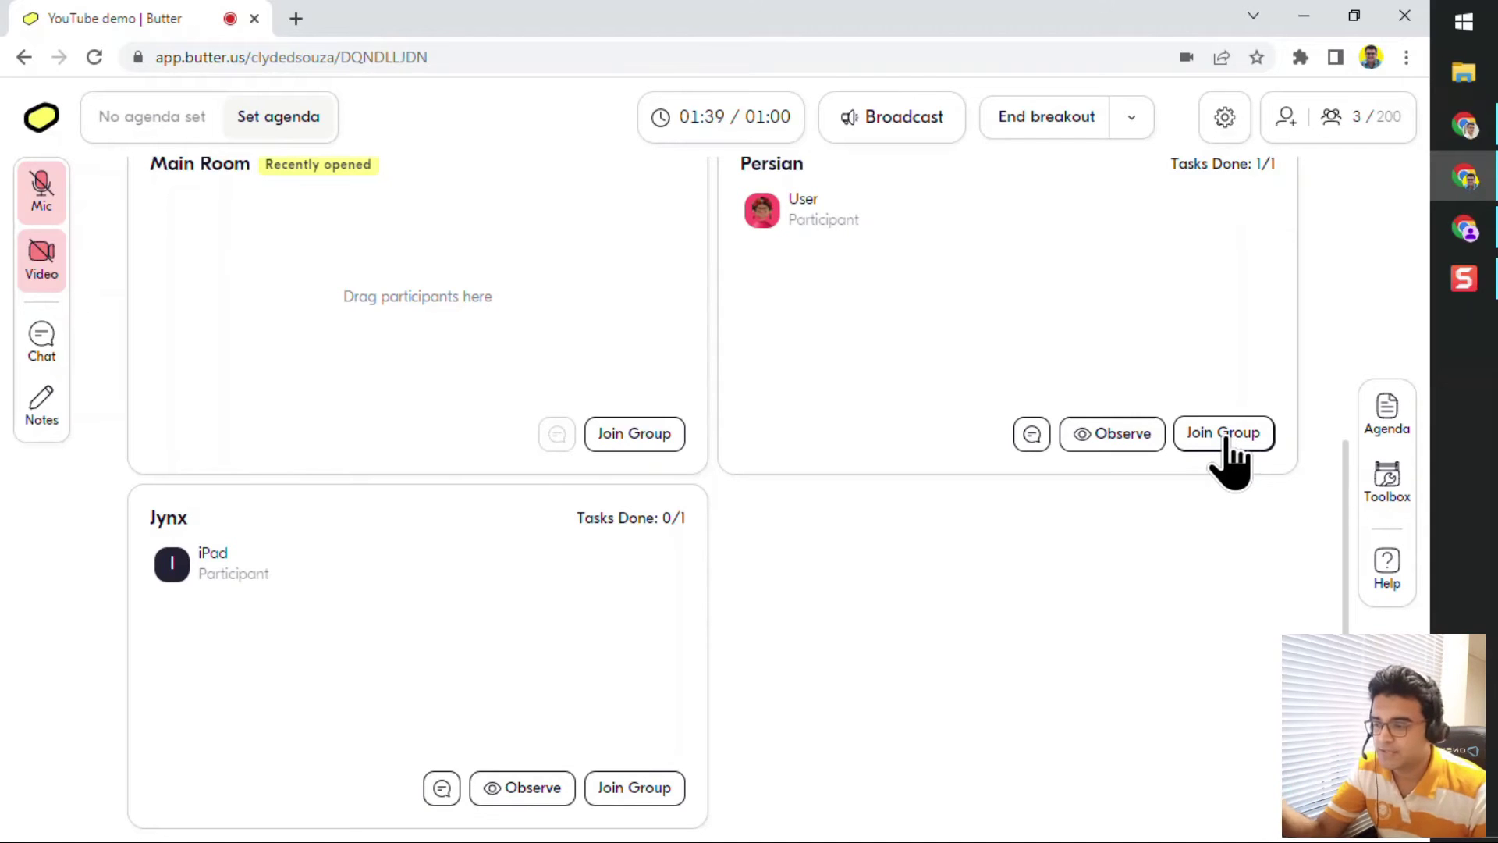
pyautogui.click(1223, 433)
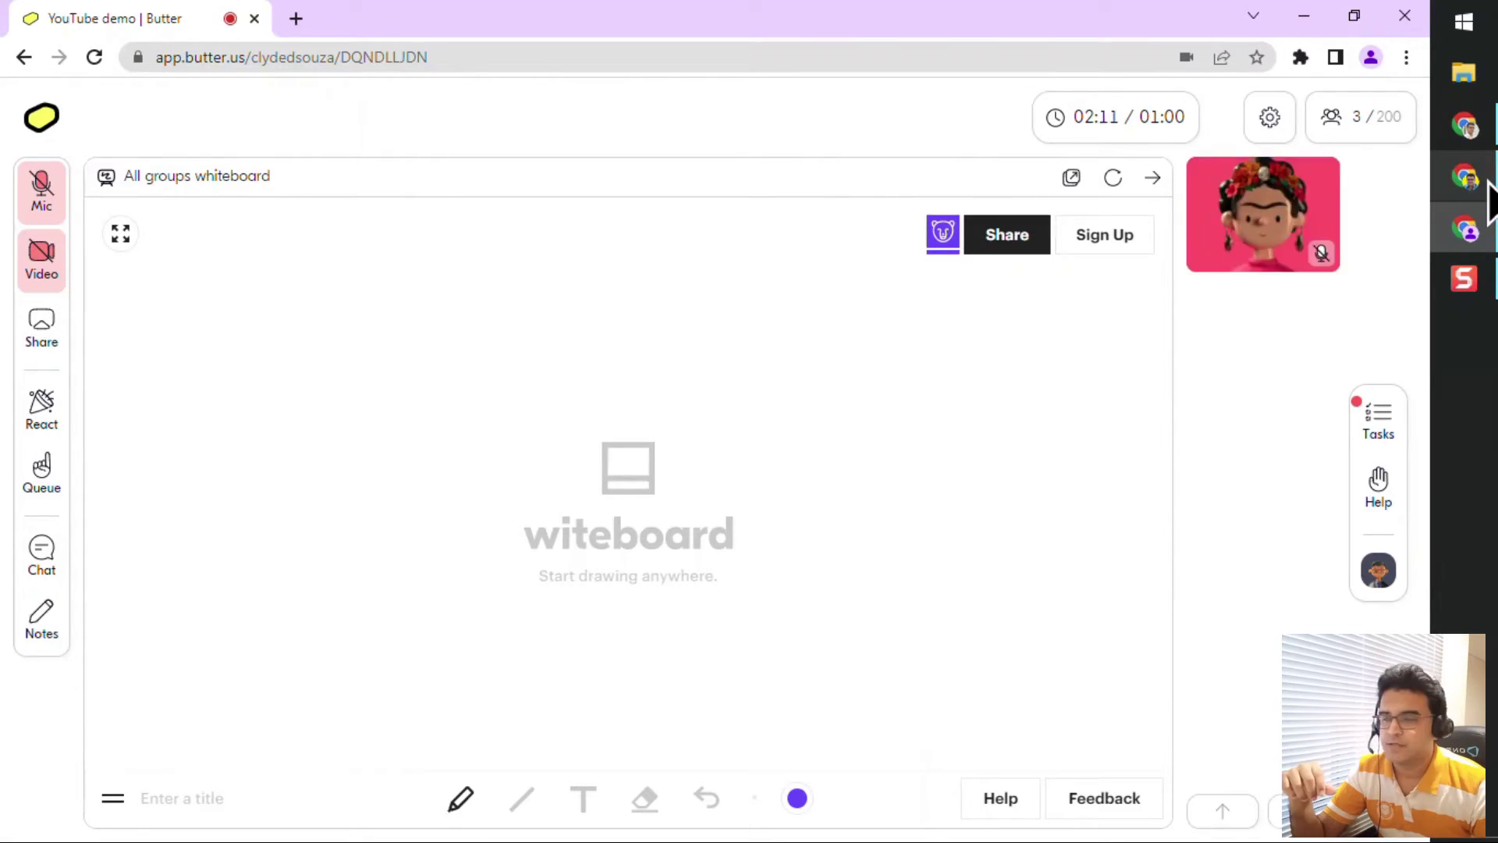
pyautogui.click(1465, 177)
pyautogui.scroll(5, 1170, 309)
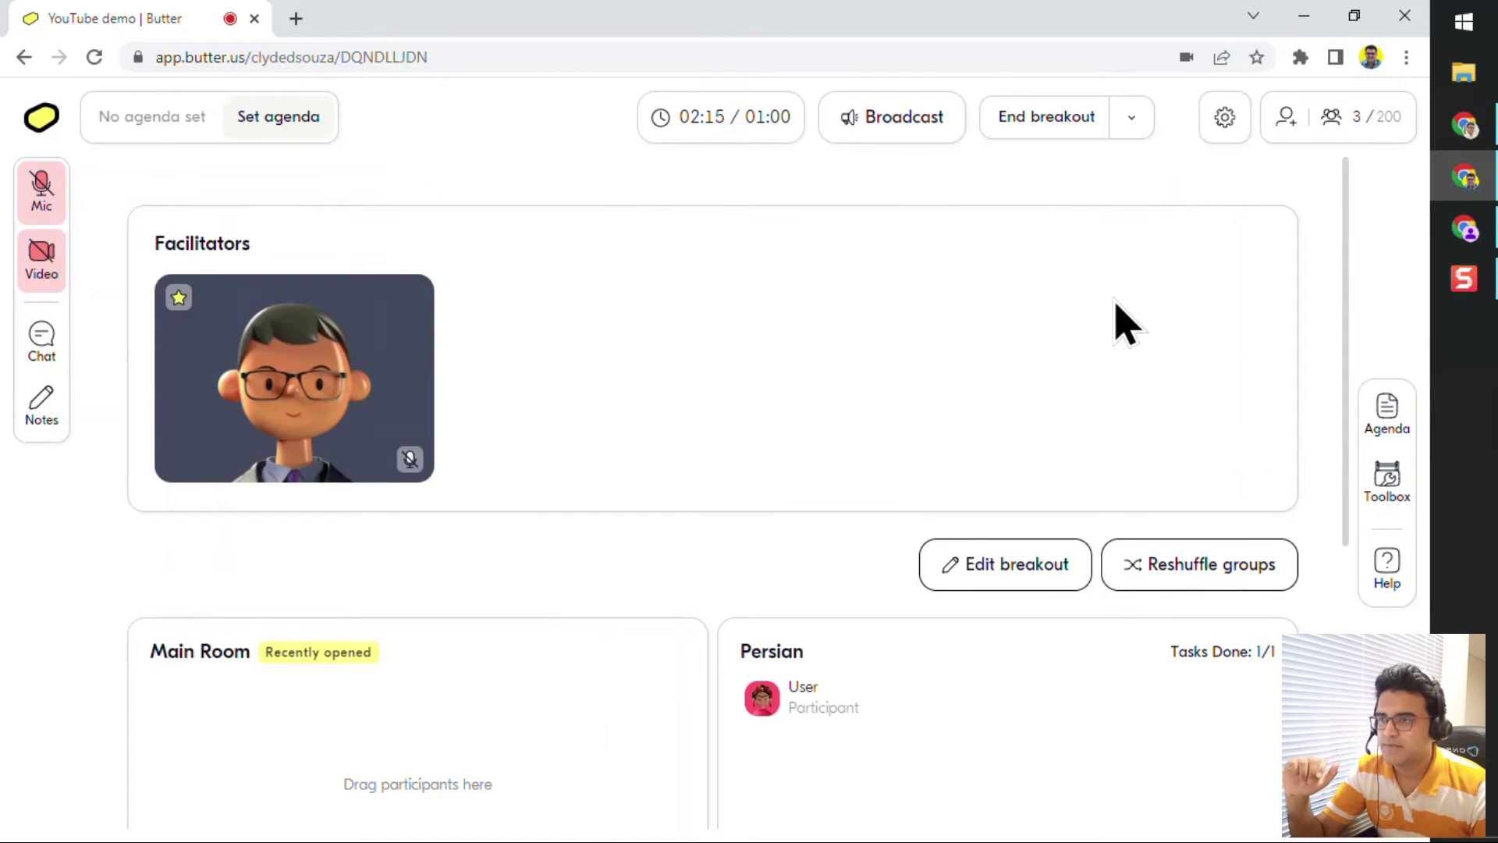
# - End the breakout session and send the participant back to the Main Room
pyautogui.click(1061, 141)
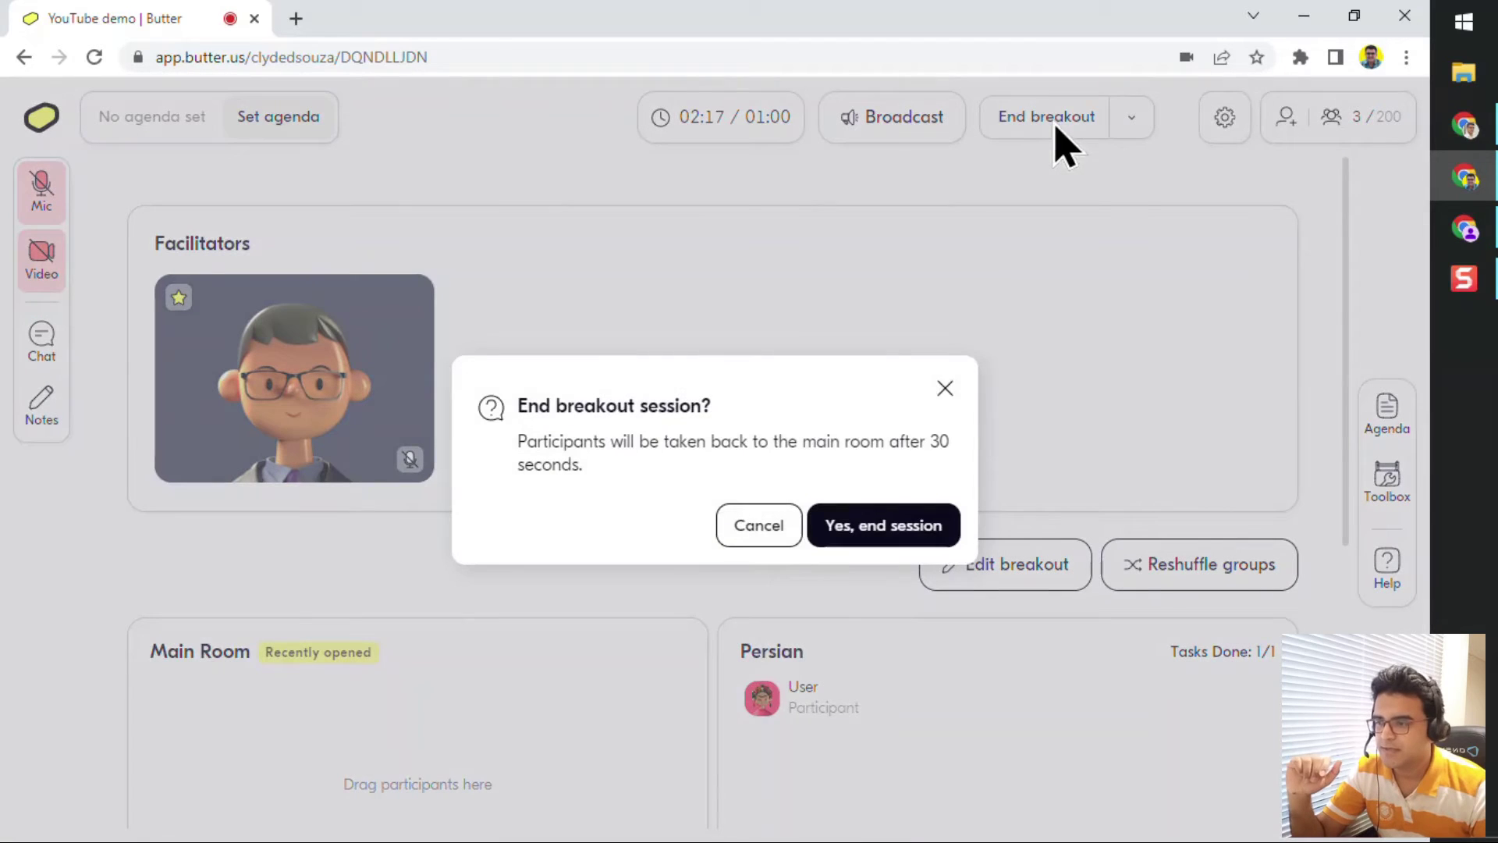
pyautogui.click(882, 529)
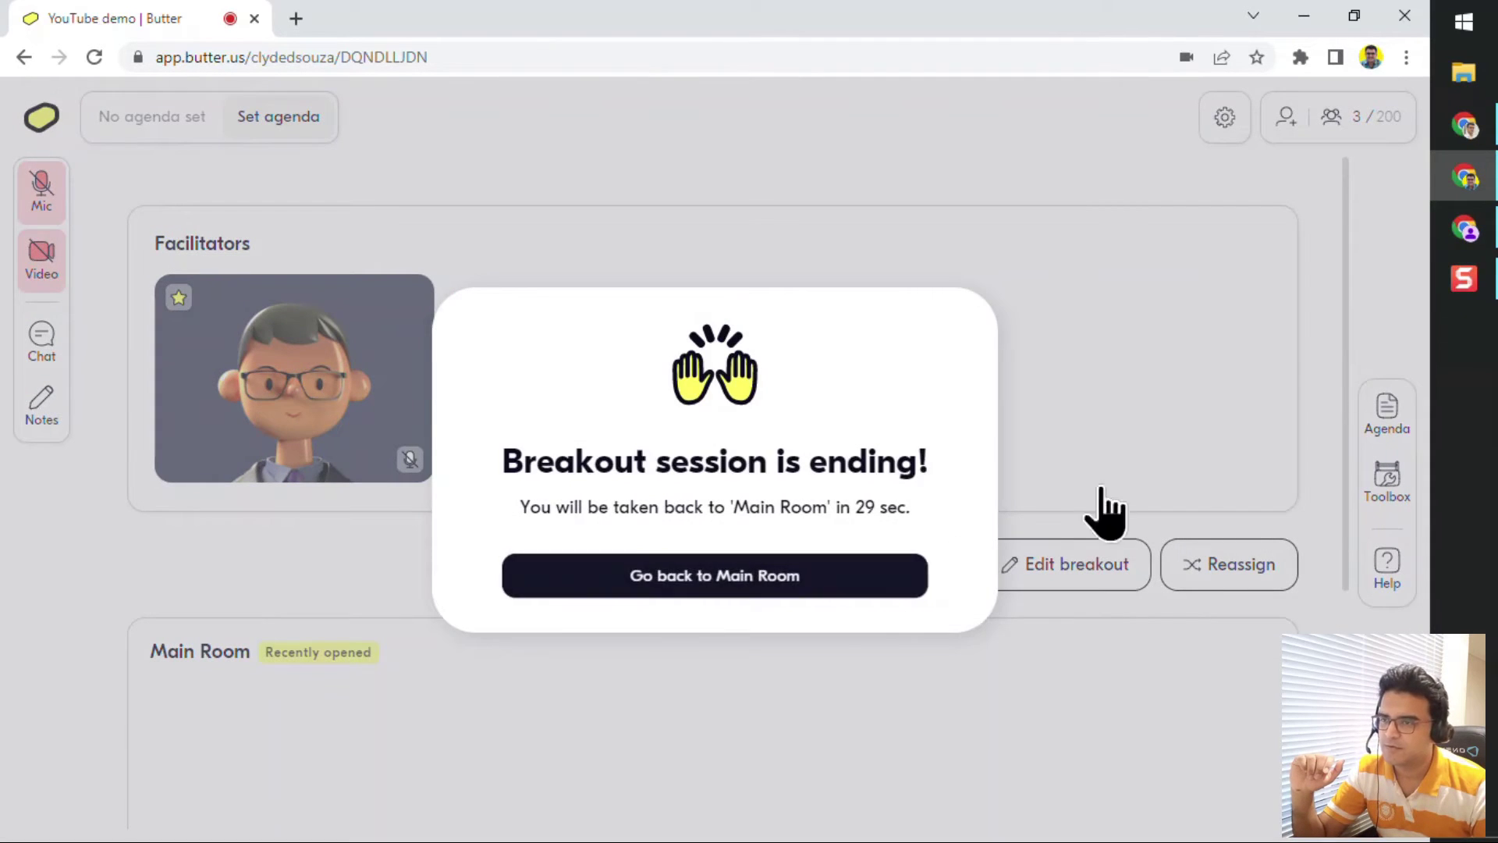
pyautogui.click(1468, 231)
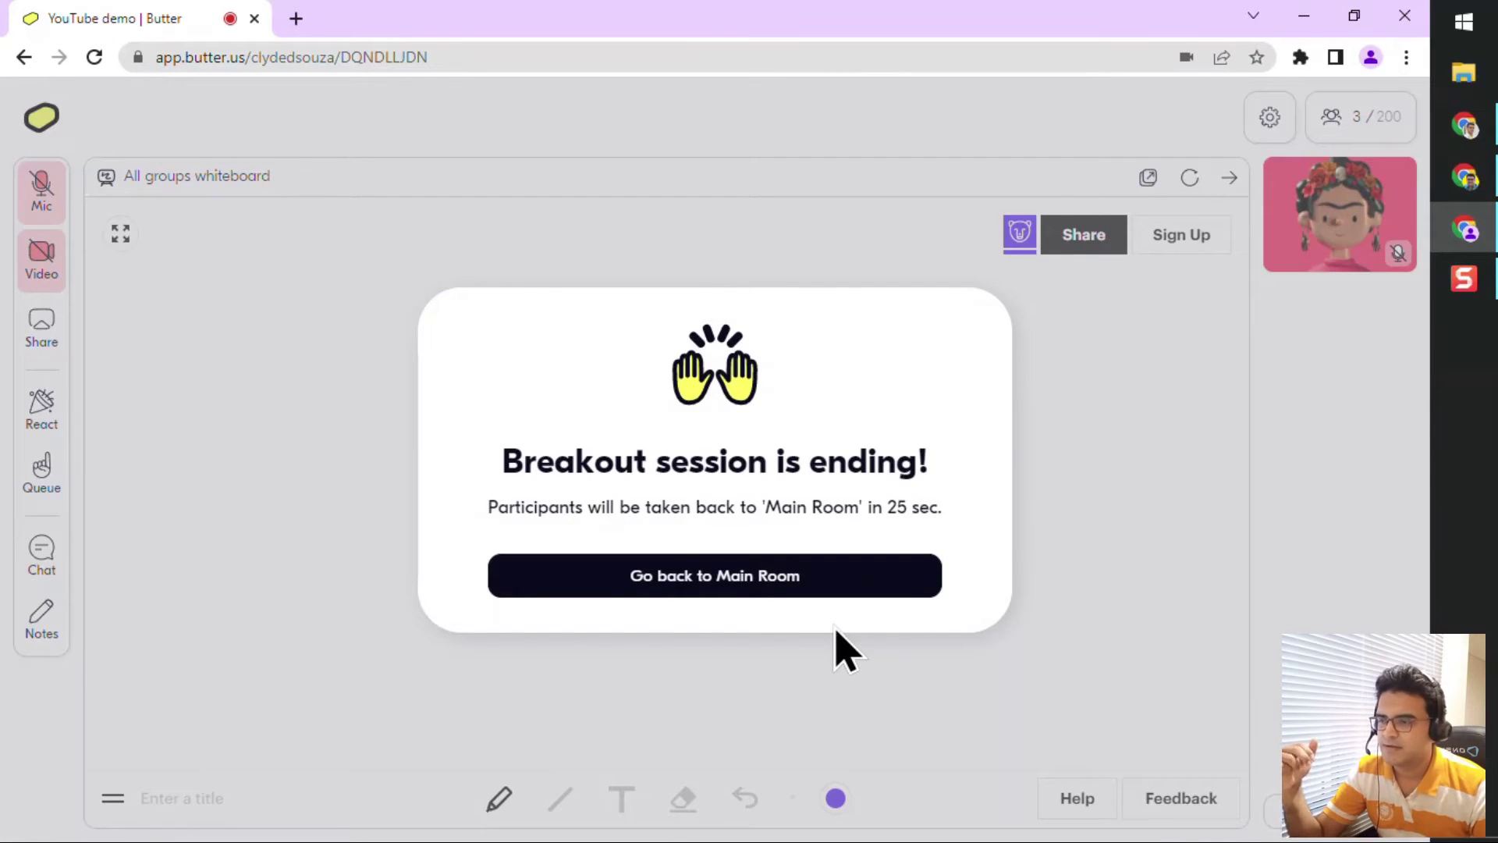
pyautogui.click(865, 579)
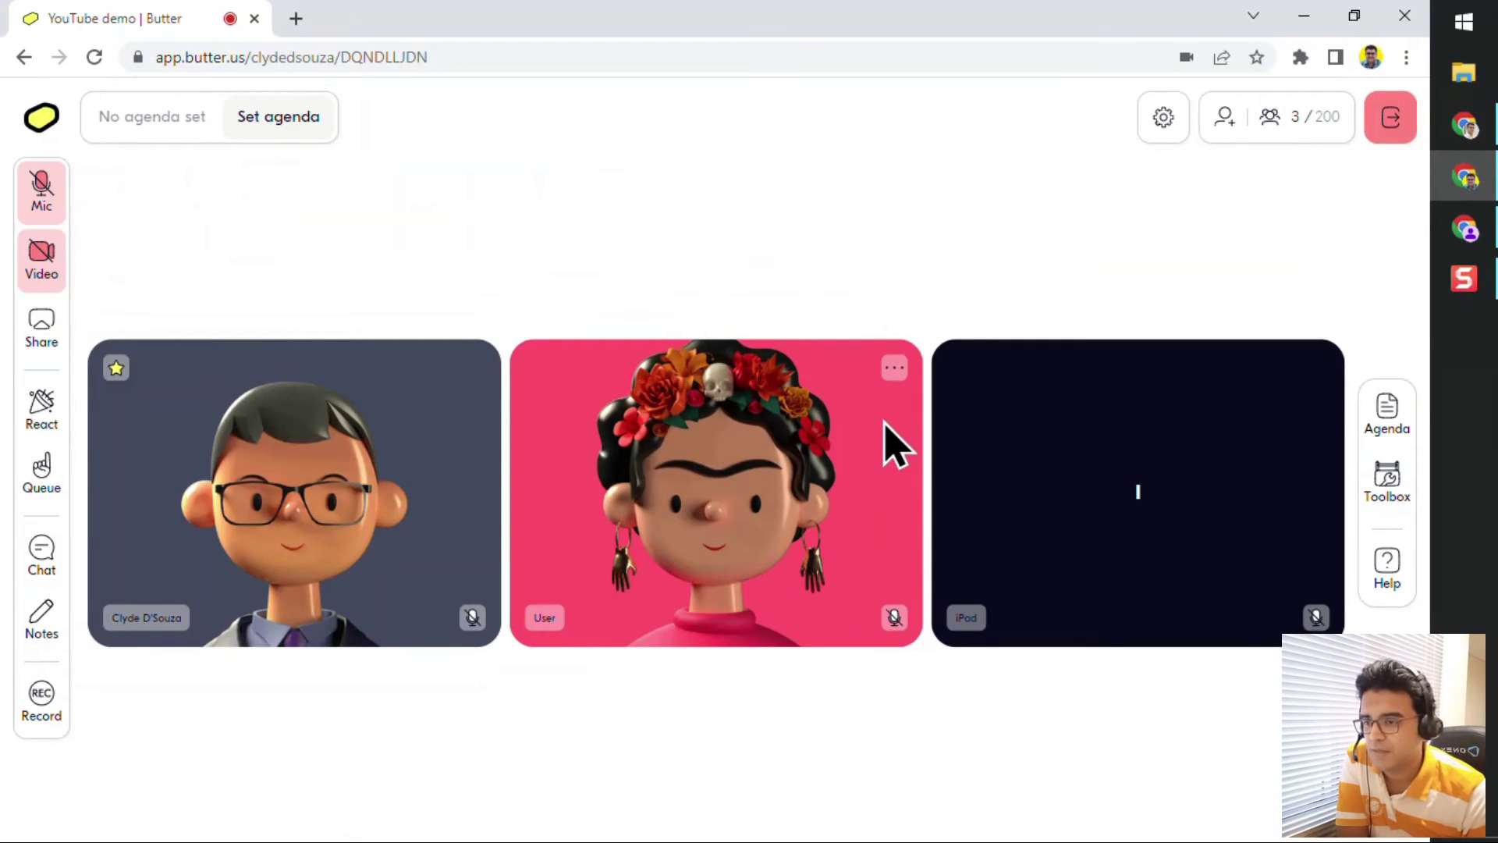
# - Add the Breakouts tool from the Toolbox and start a Rooms breakout session
pyautogui.click(1385, 493)
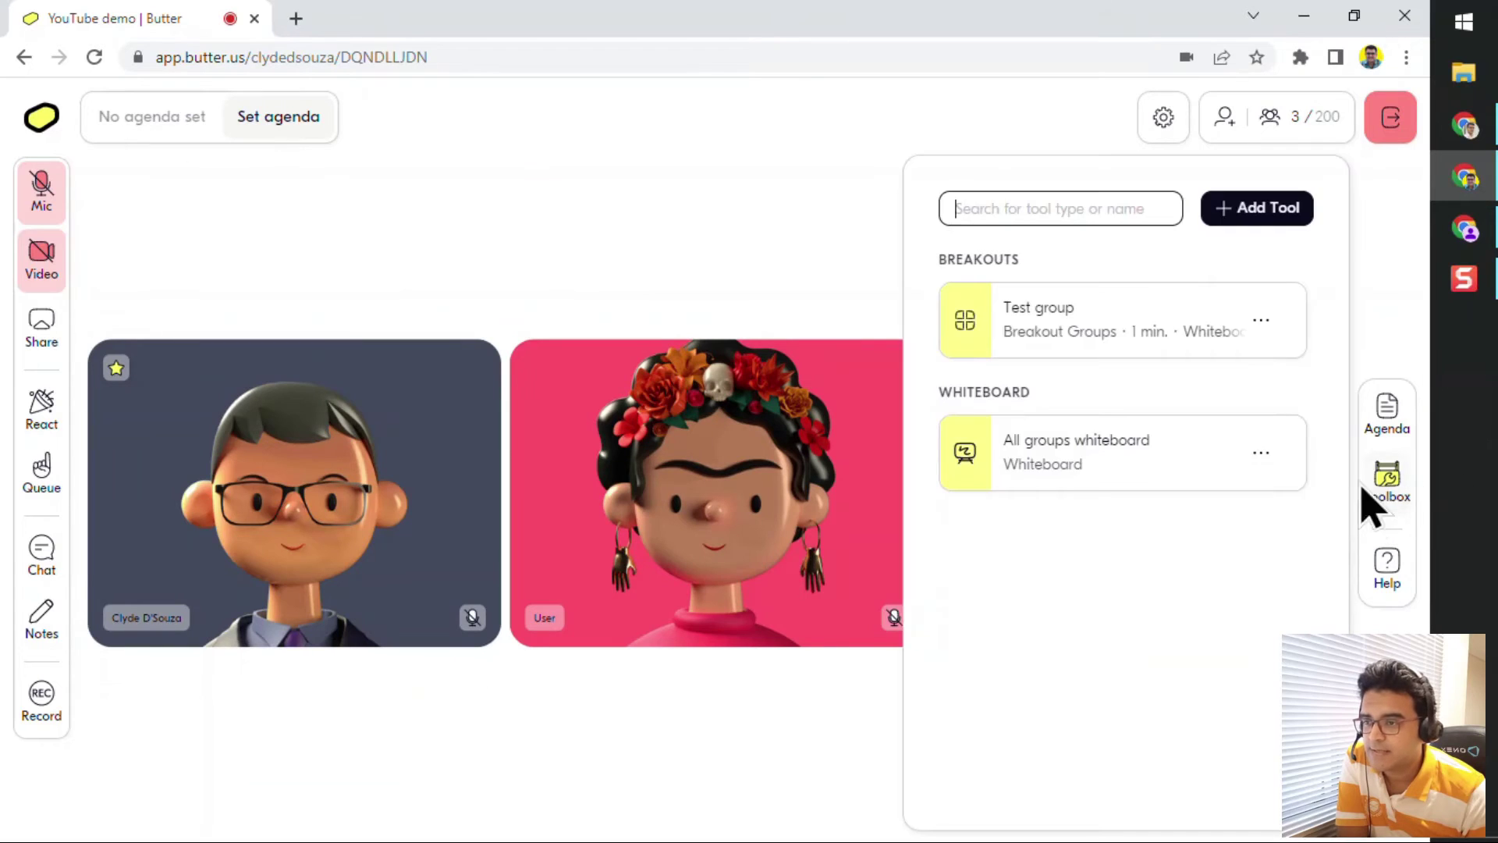
pyautogui.click(1255, 209)
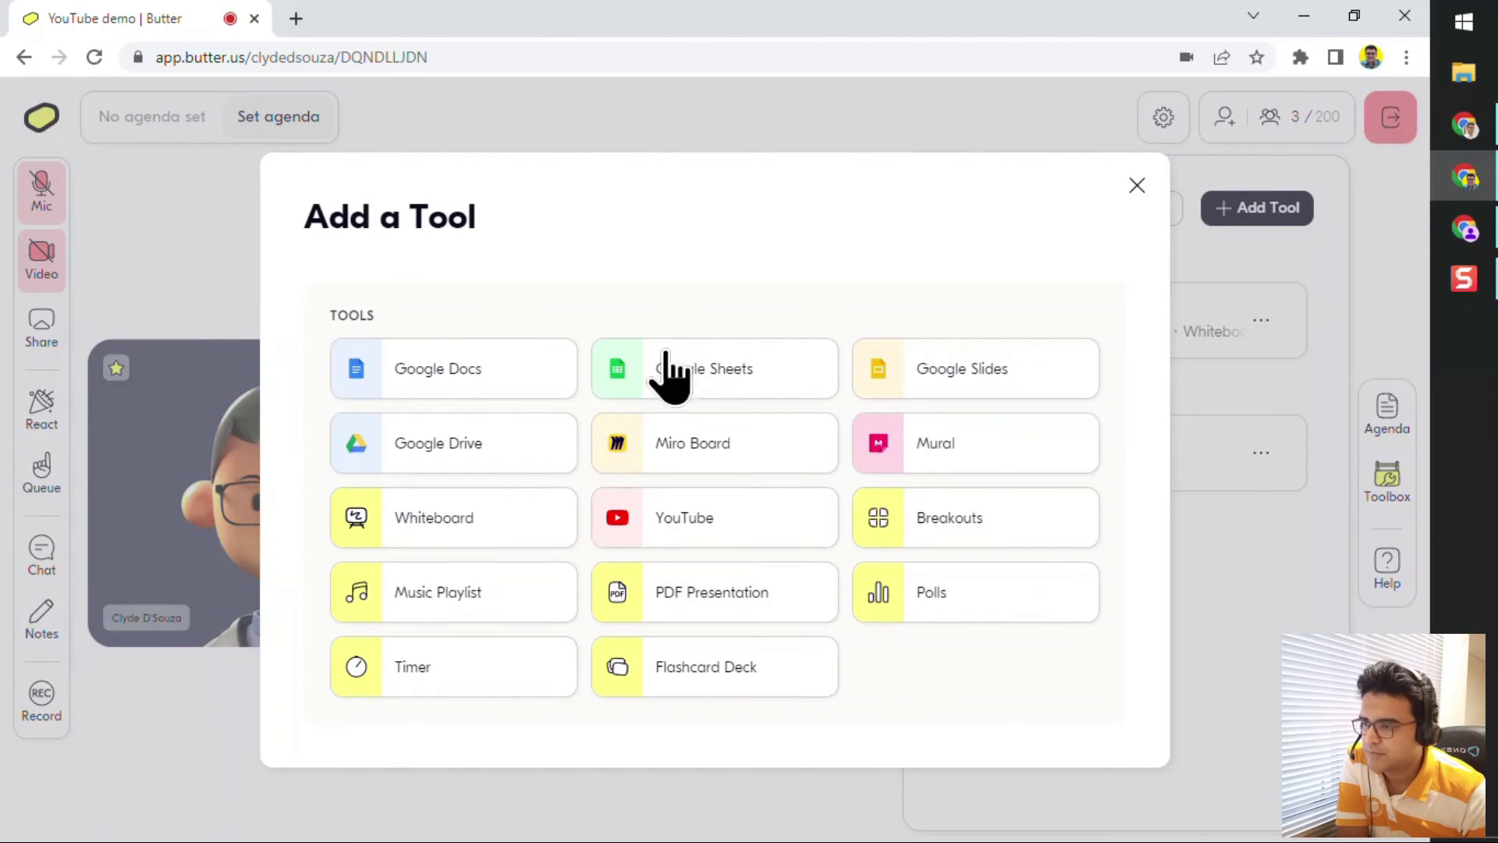
pyautogui.click(979, 540)
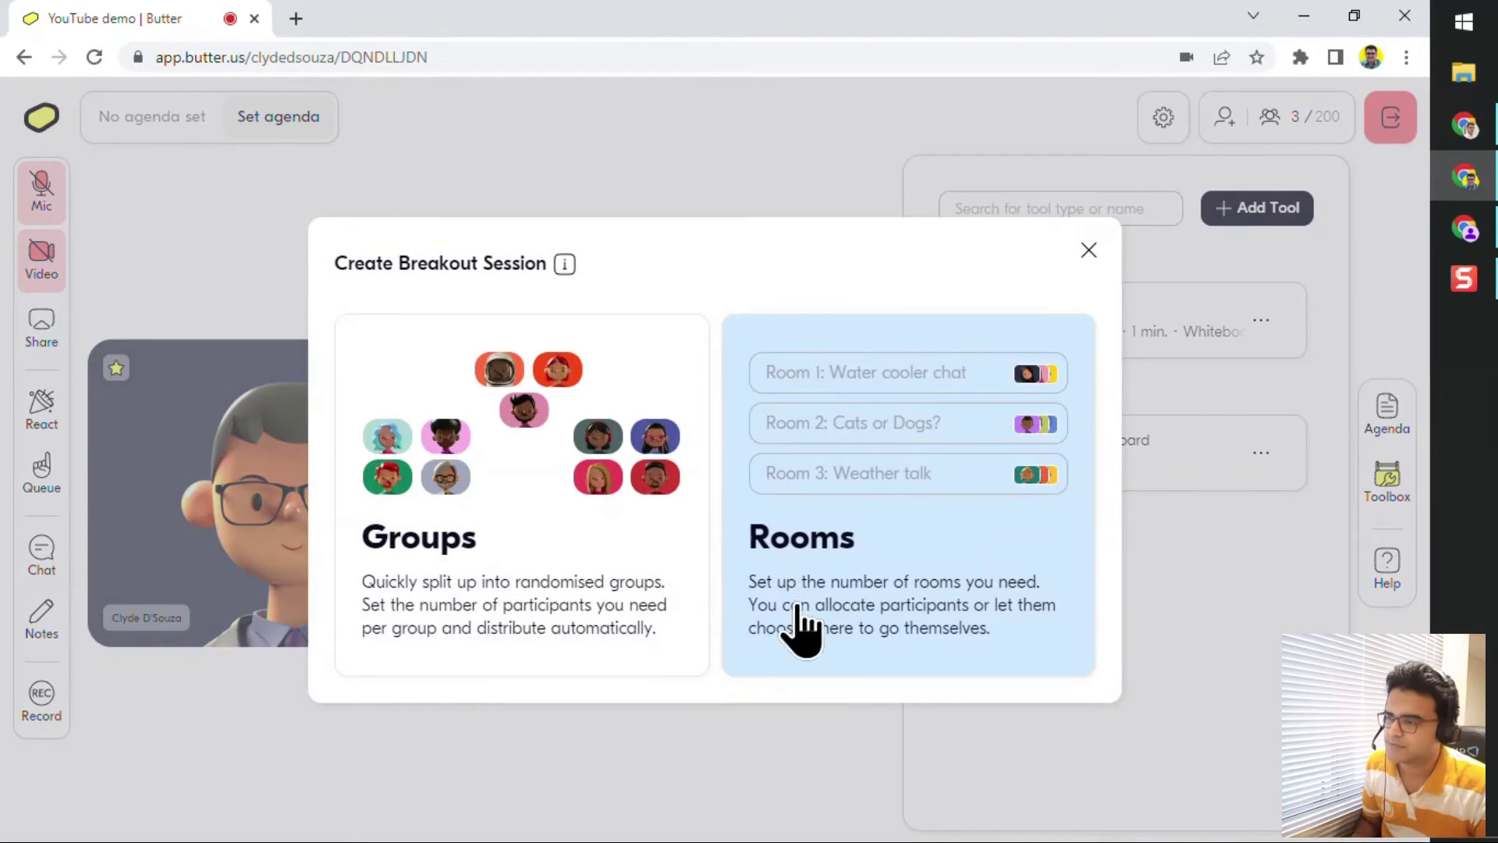
pyautogui.click(797, 608)
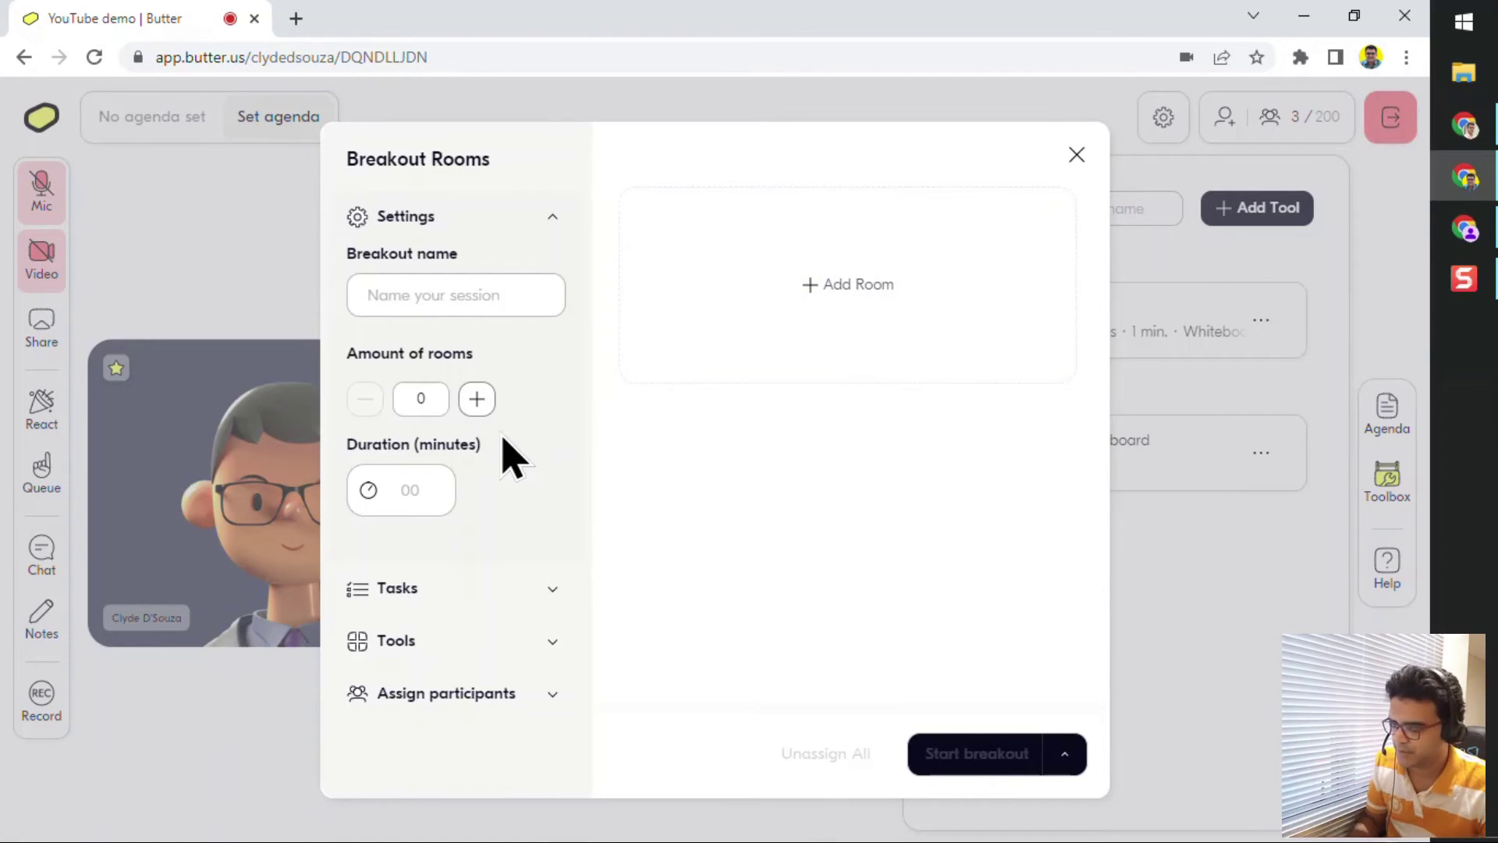
# - Name the breakout 'Room test', add Room 1 and Room 2, and set a 1-minute duration
pyautogui.click(449, 310)
pyautogui.write('Room test')
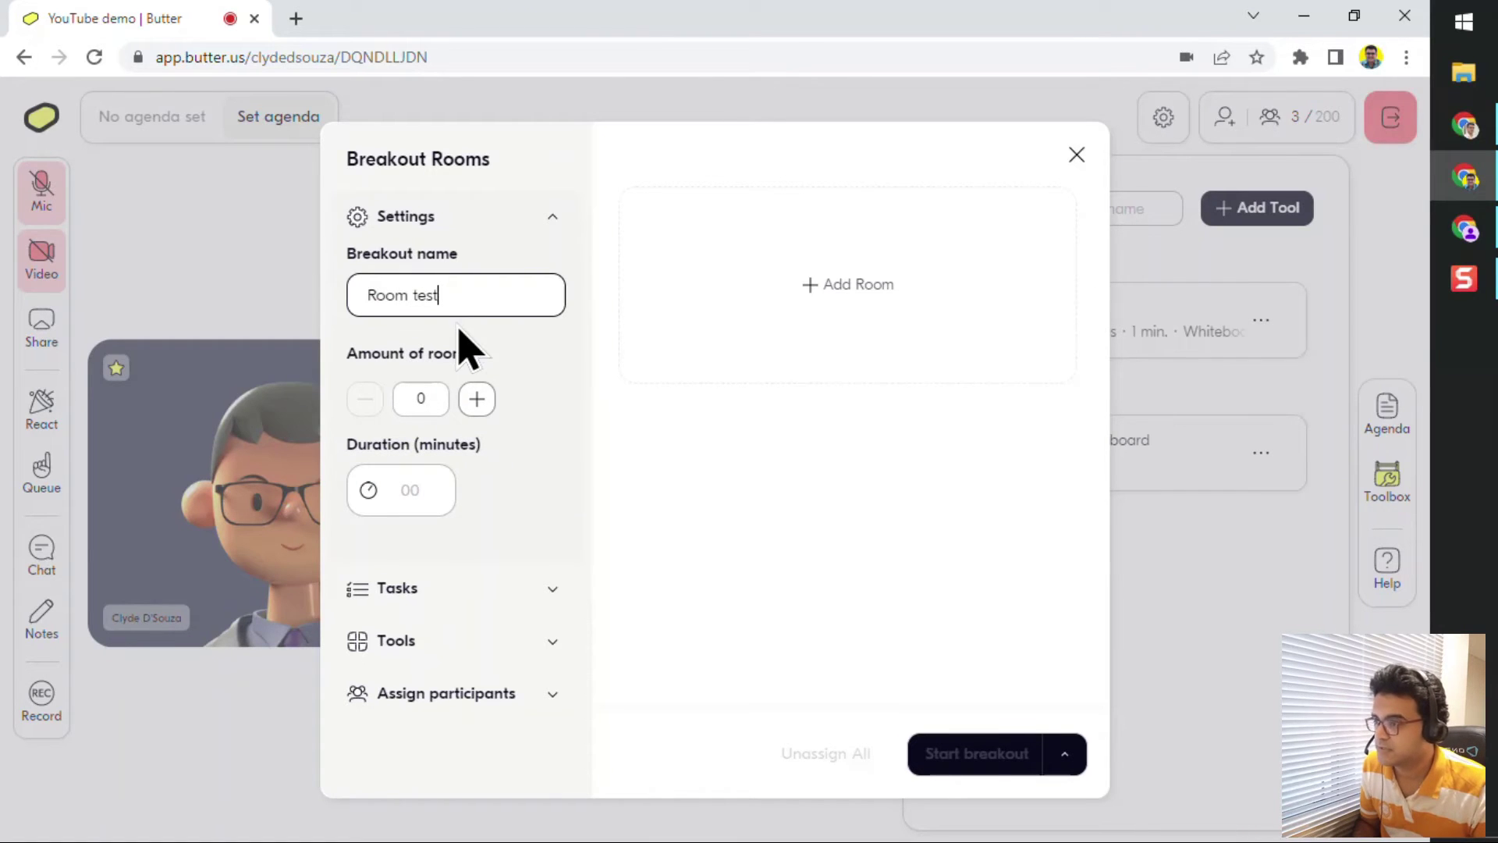
pyautogui.click(476, 399)
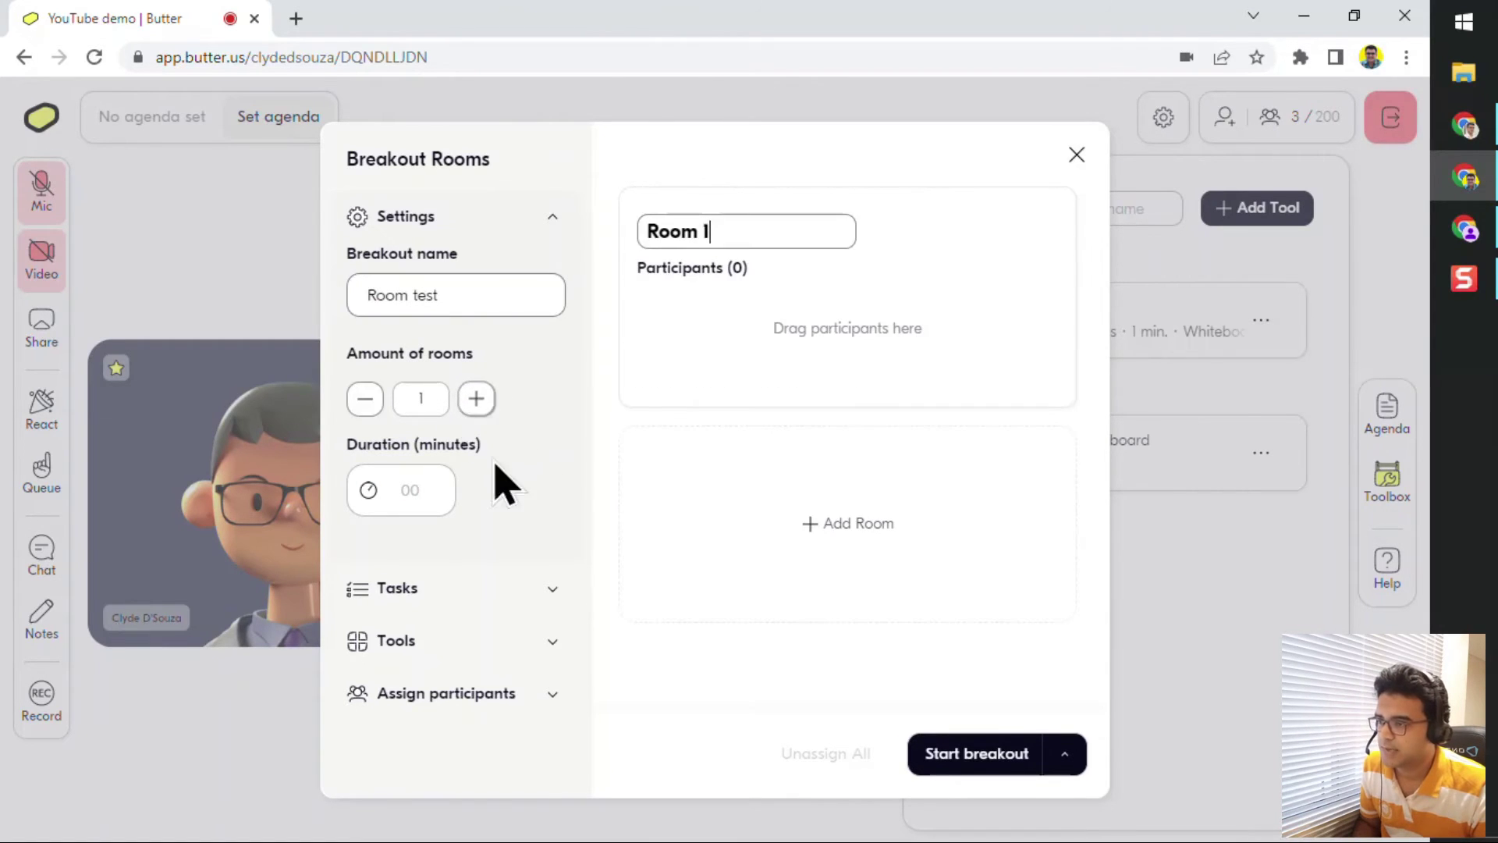
pyautogui.click(489, 400)
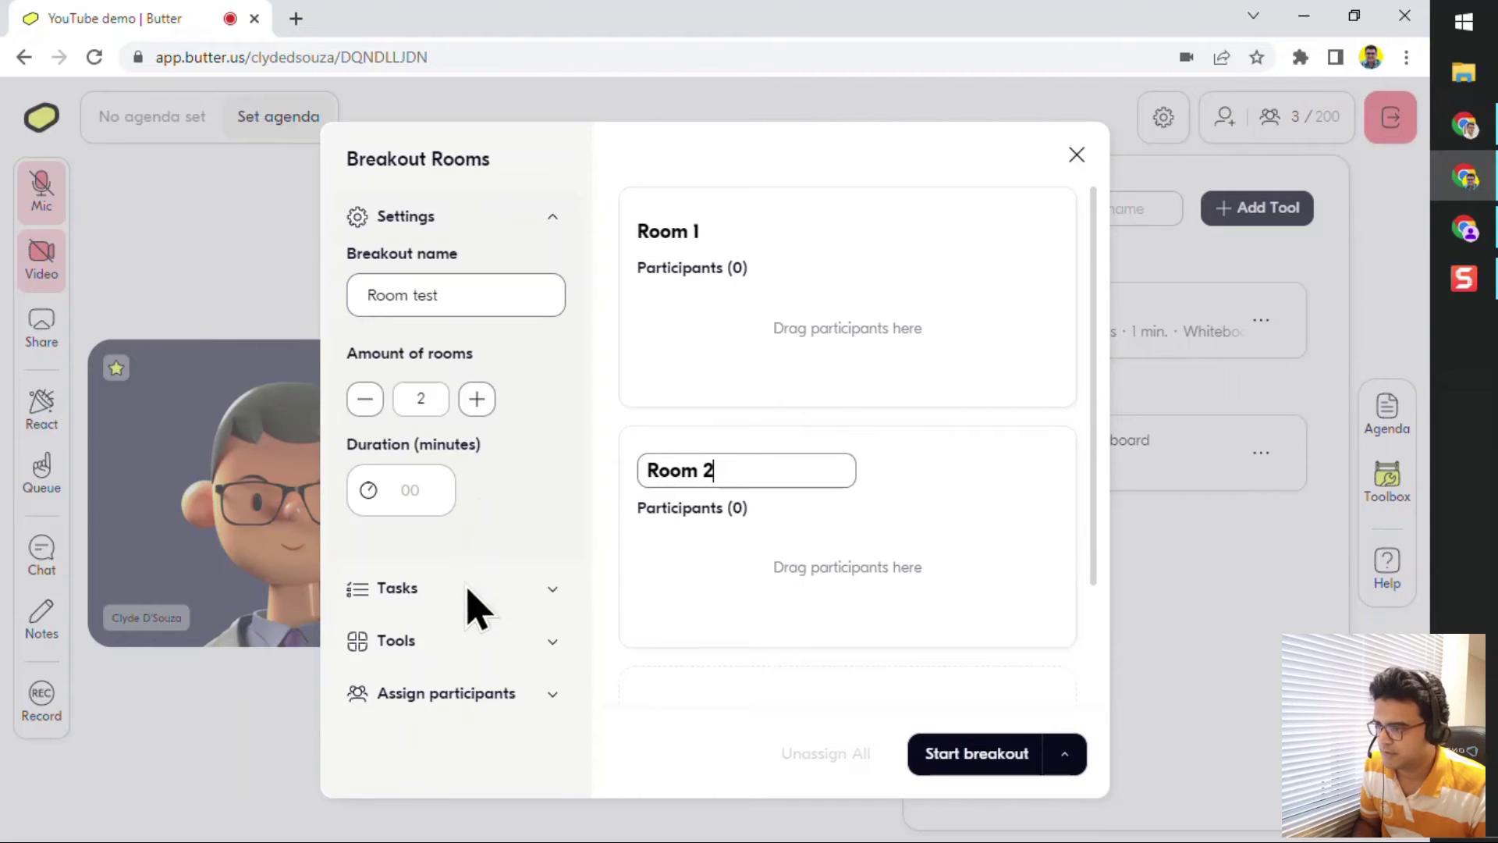
pyautogui.click(423, 492)
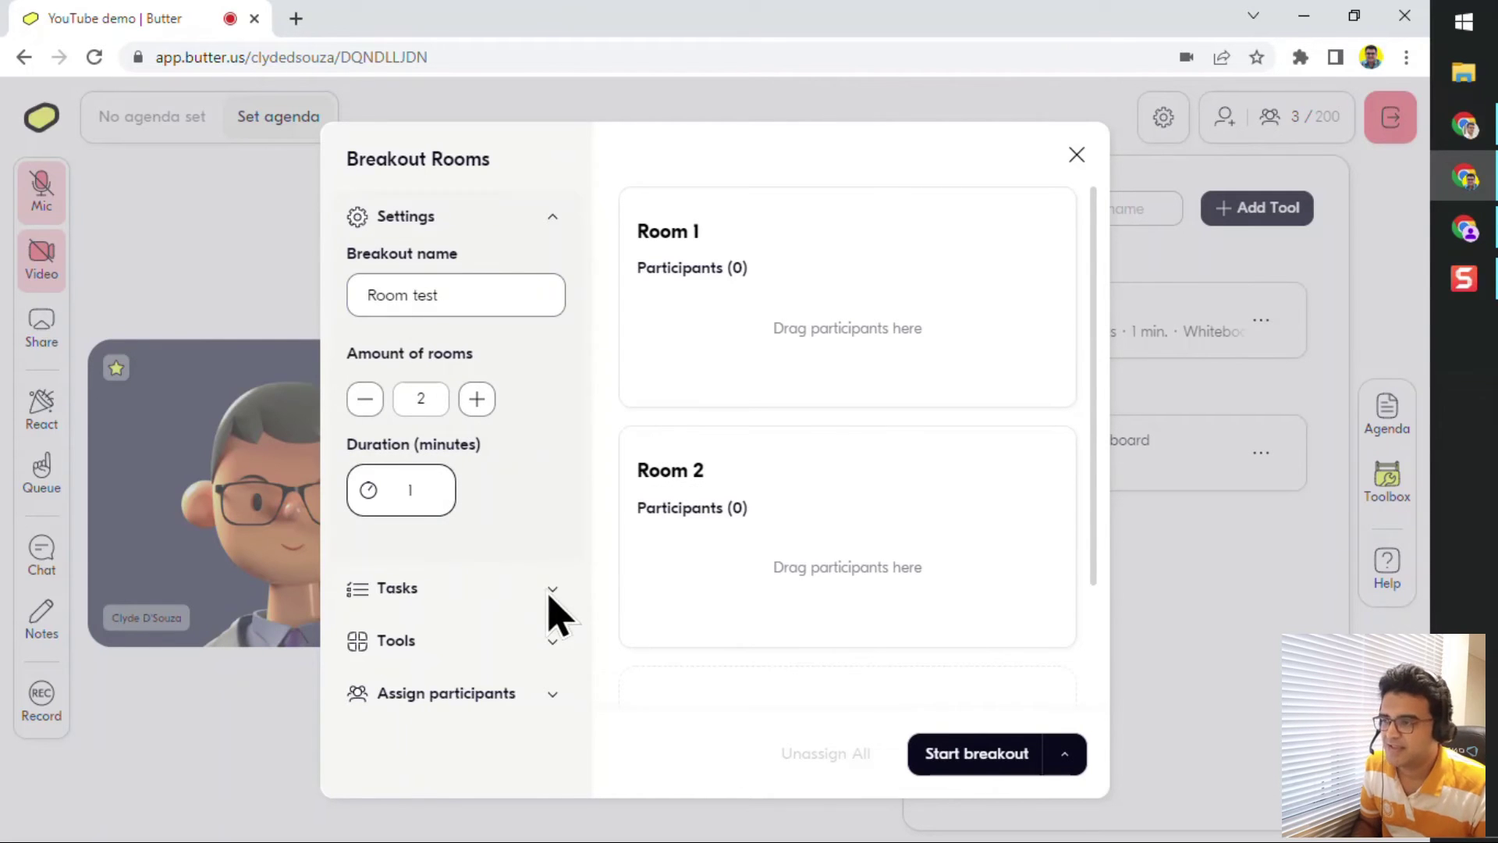
pyautogui.click(551, 591)
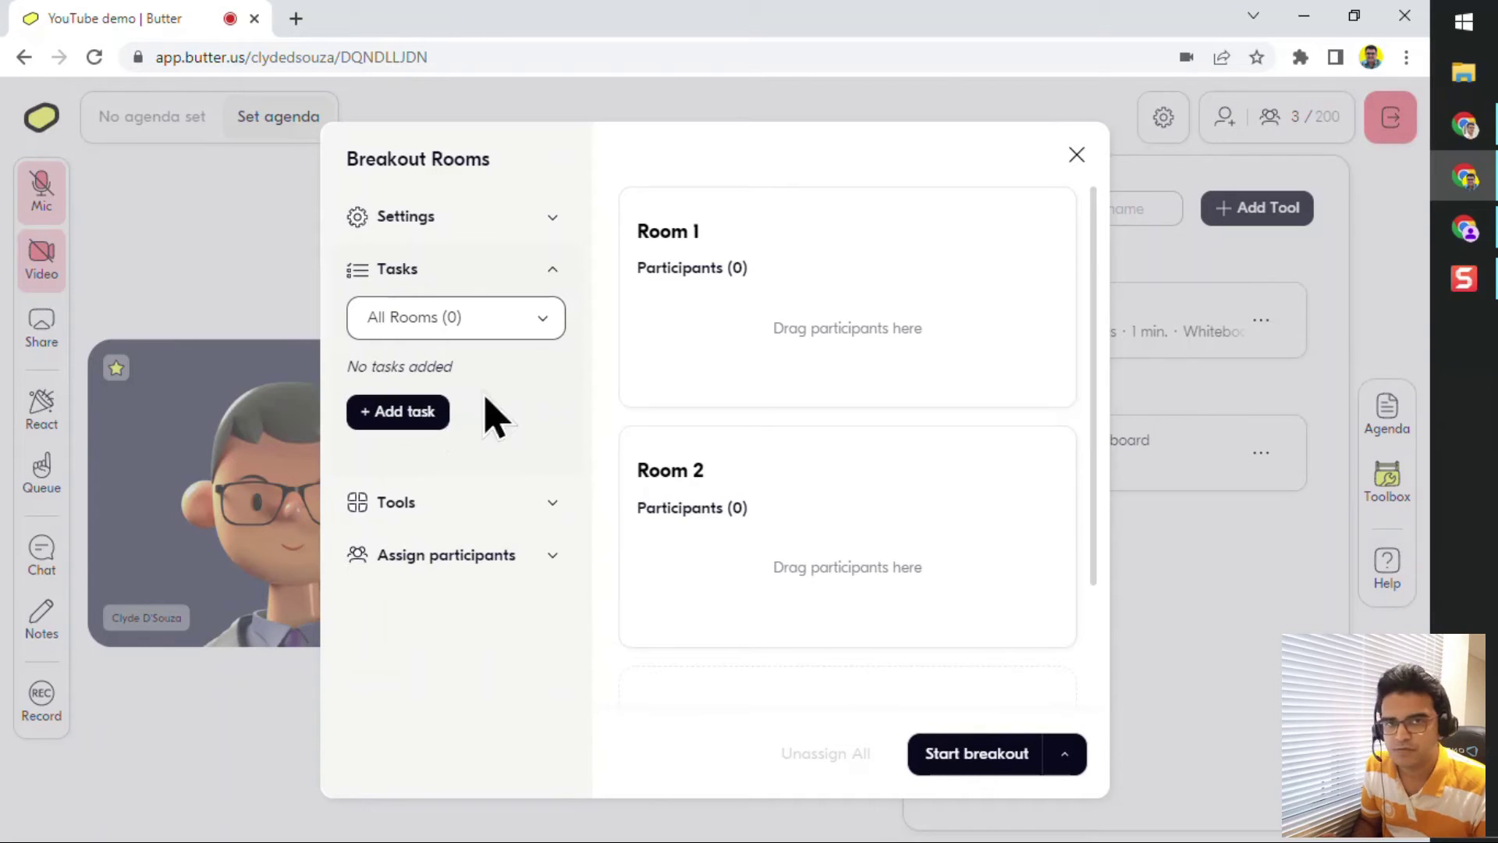
# - Add and save the task 'Task 1 for room 1' for Room 1
pyautogui.click(460, 329)
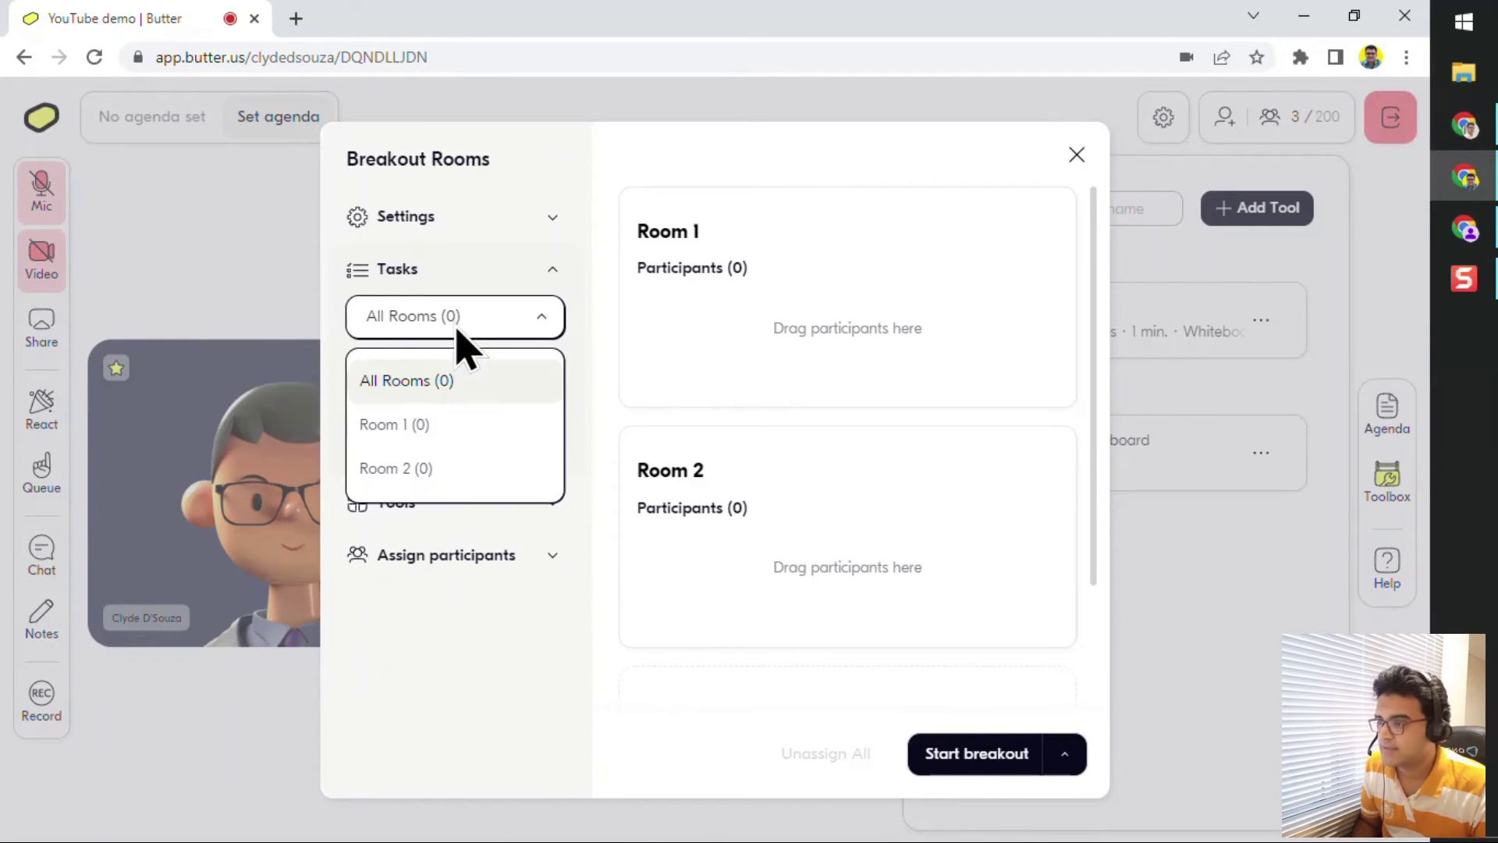
pyautogui.click(406, 425)
pyautogui.click(406, 418)
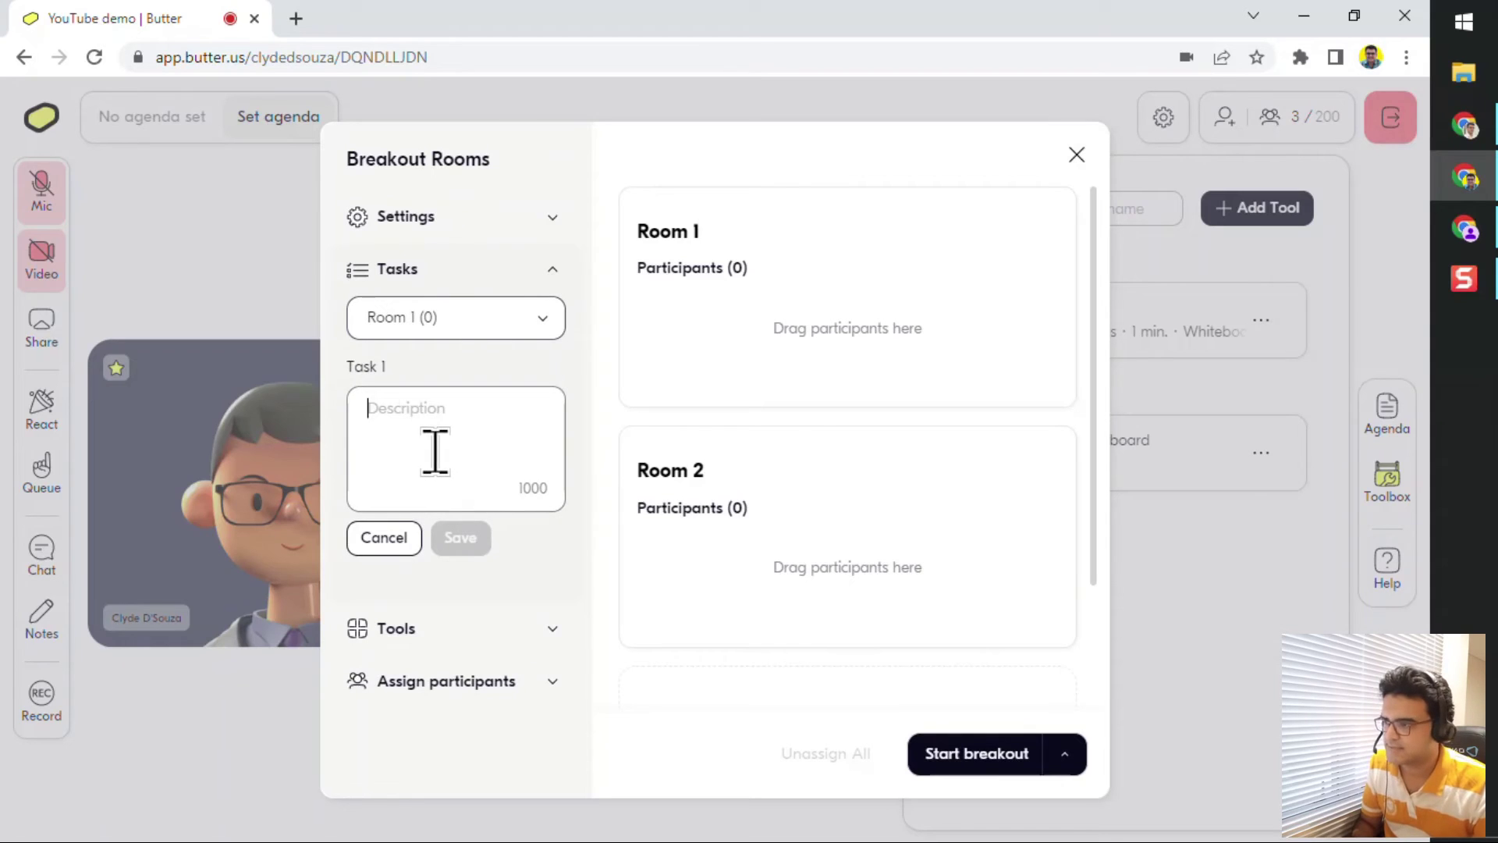
pyautogui.write('Task 1 for')
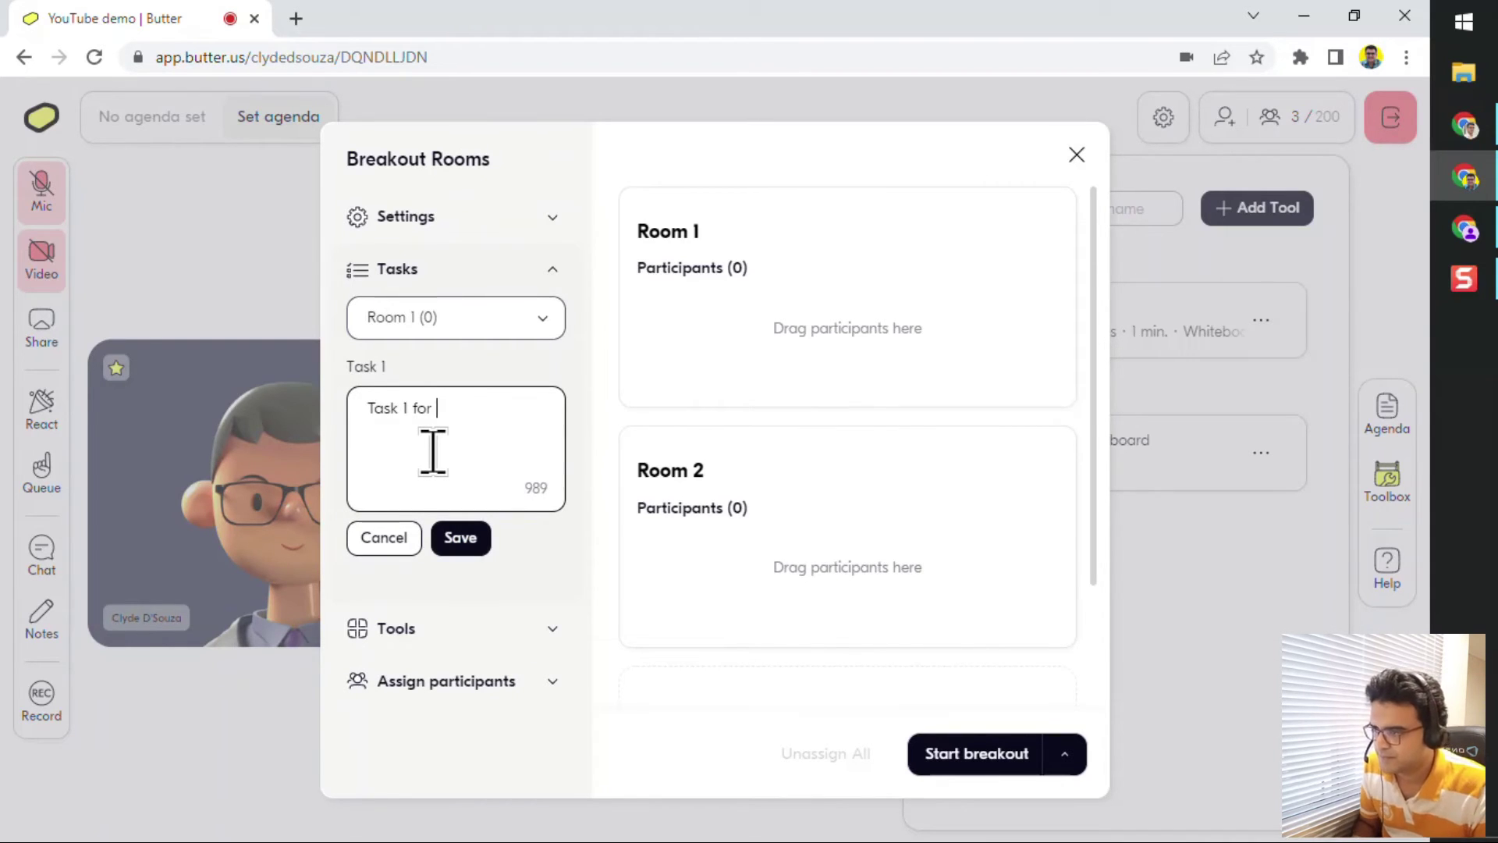
pyautogui.write(' room 1')
pyautogui.click(457, 537)
# - Add and save 'Global task 1' for All Rooms, then check each room's task count
pyautogui.click(524, 328)
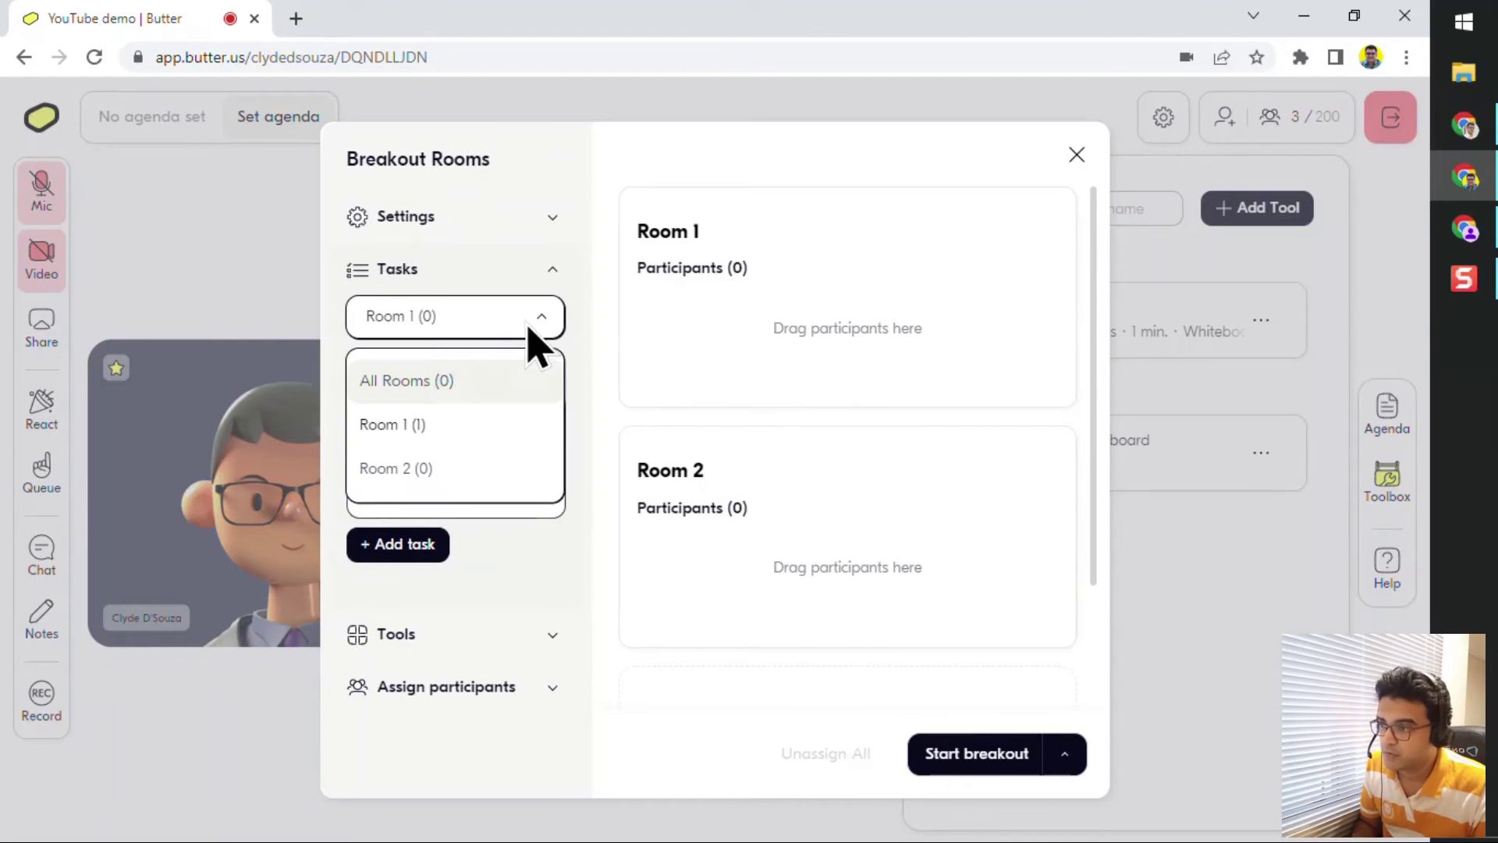
pyautogui.click(462, 389)
pyautogui.click(425, 429)
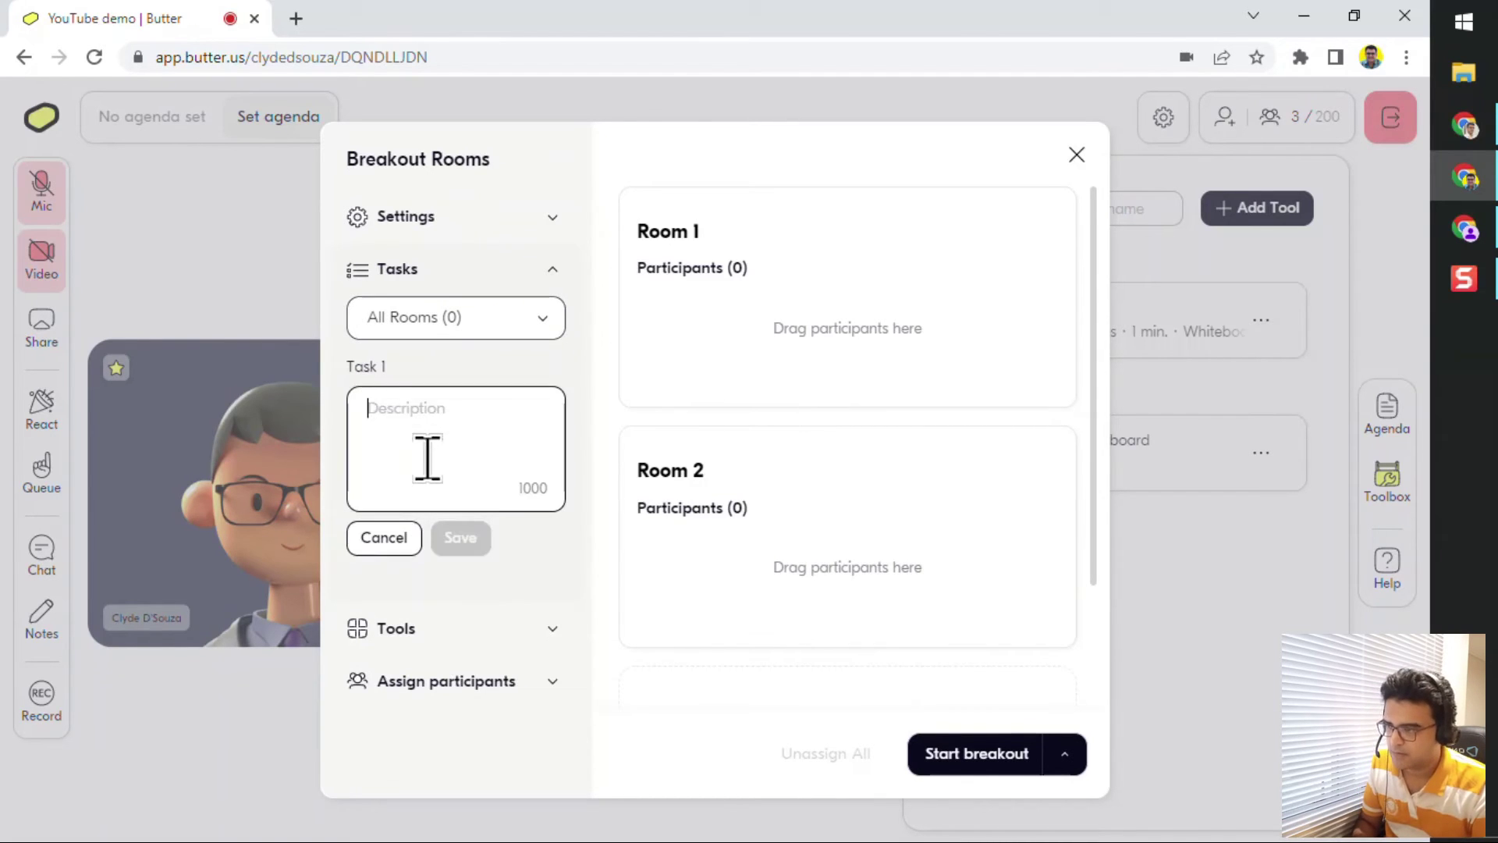
pyautogui.write('Global task 1')
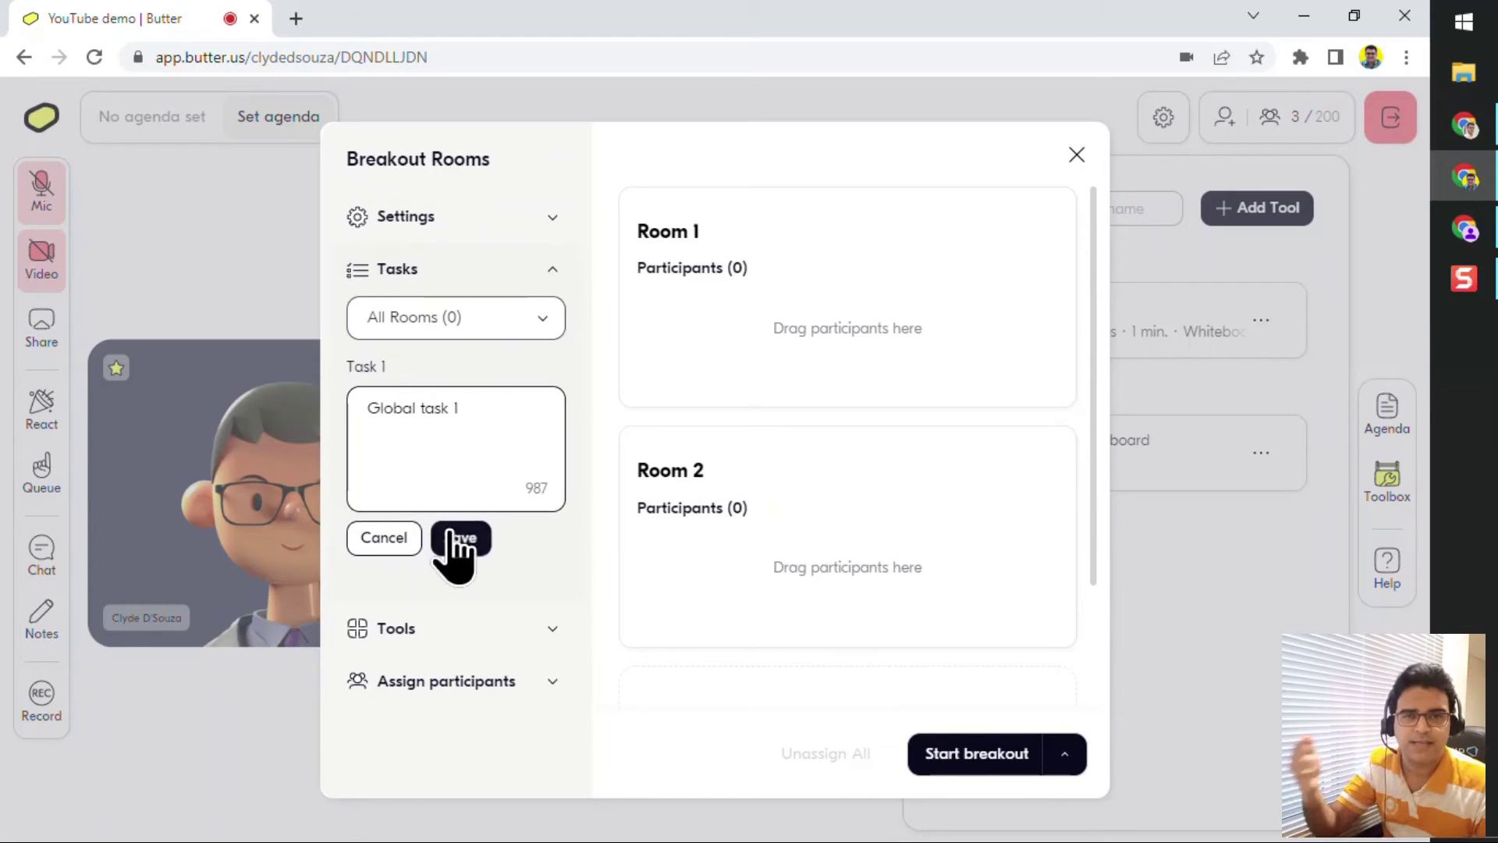
pyautogui.click(459, 540)
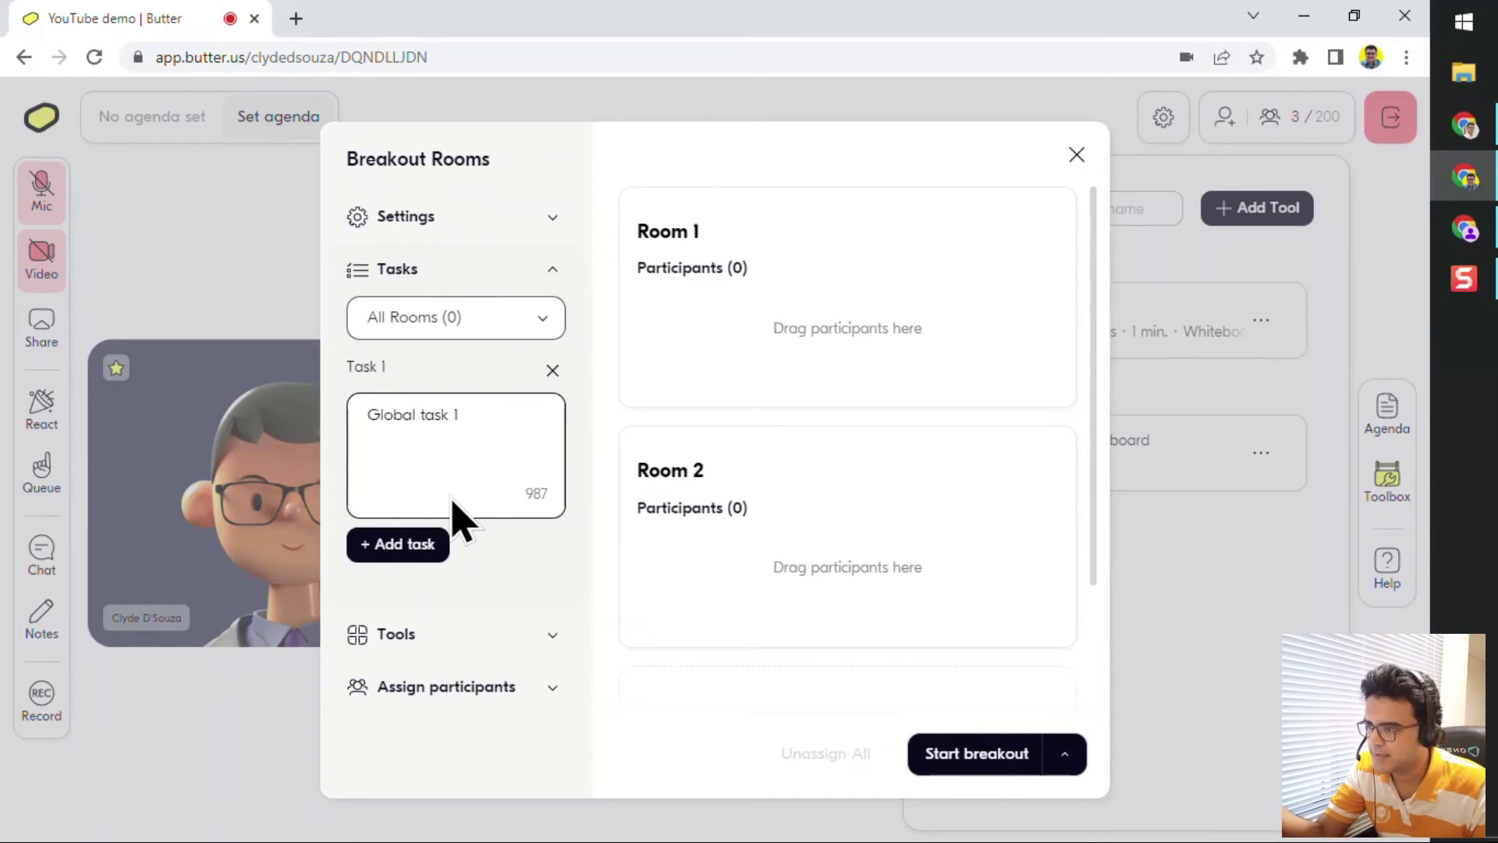
pyautogui.click(542, 320)
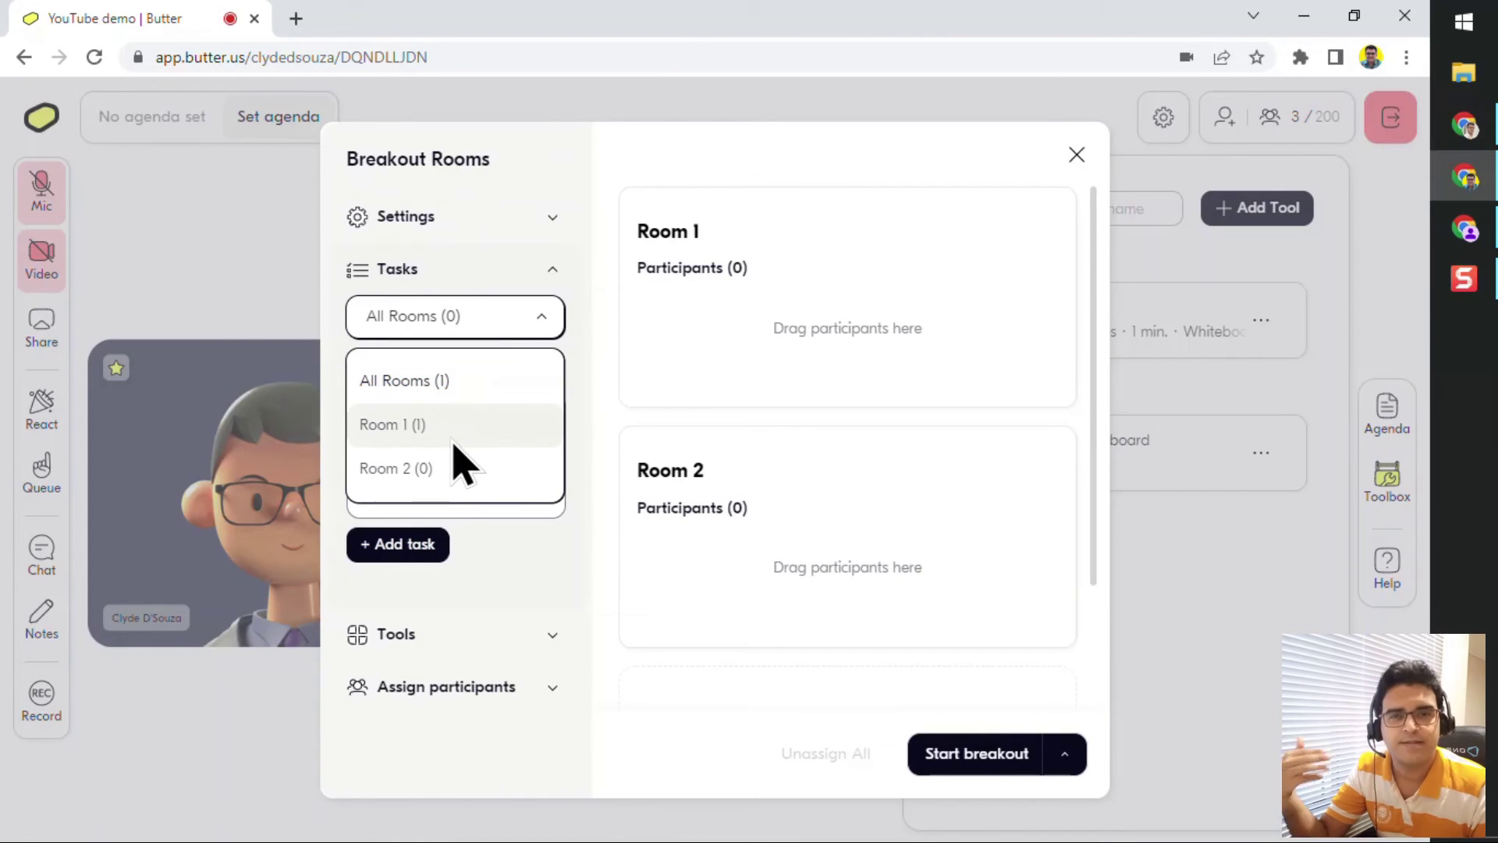